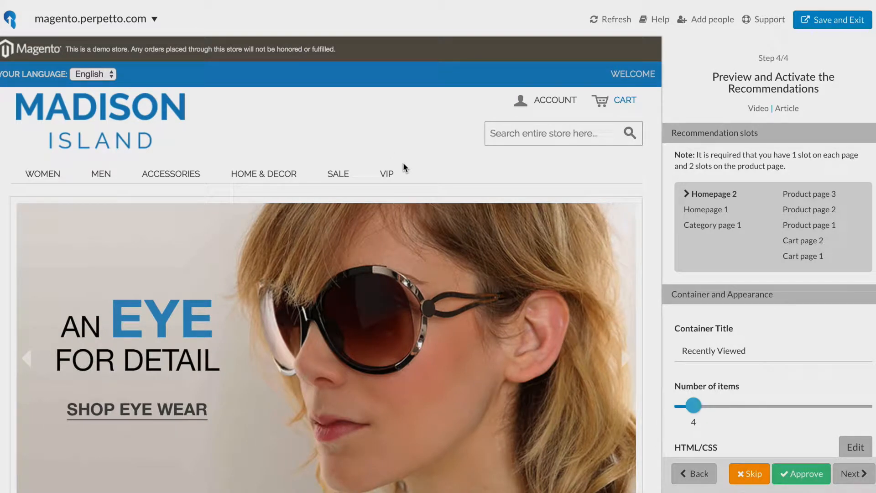
- Examine the Homepage 1 and Homepage 2 recommendation slots in the store preview and compare them with the New Products section
{"action": "scroll", "coordinate": [489, 157], "scroll_direction": "down", "scroll_amount": 10}
{"action": "scroll", "coordinate": [488, 157], "scroll_direction": "down", "scroll_amount": 1}
{"action": "scroll", "coordinate": [500, 313], "scroll_direction": "down", "scroll_amount": 1}
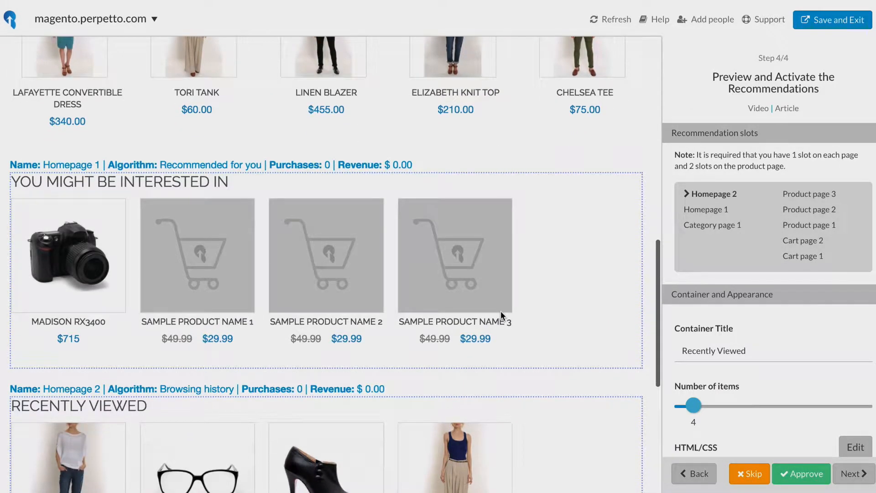
{"action": "scroll", "coordinate": [502, 306], "scroll_direction": "down", "scroll_amount": 4}
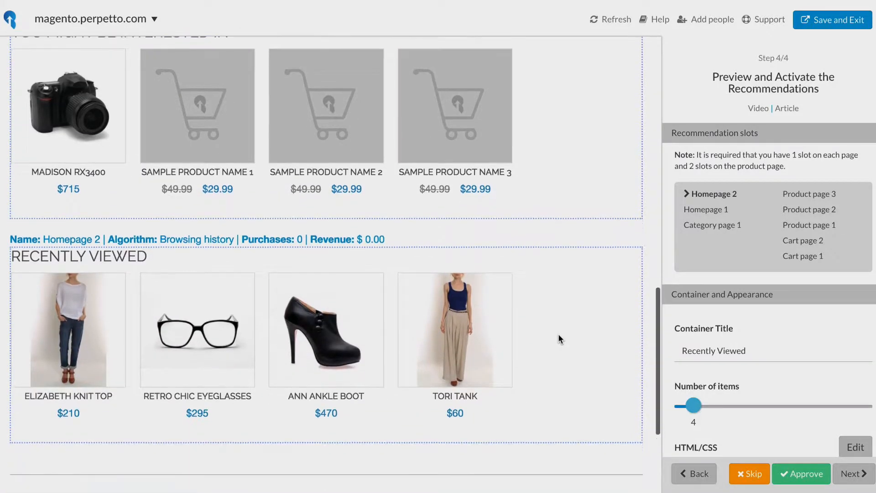
{"action": "scroll", "coordinate": [558, 336], "scroll_direction": "down", "scroll_amount": 1}
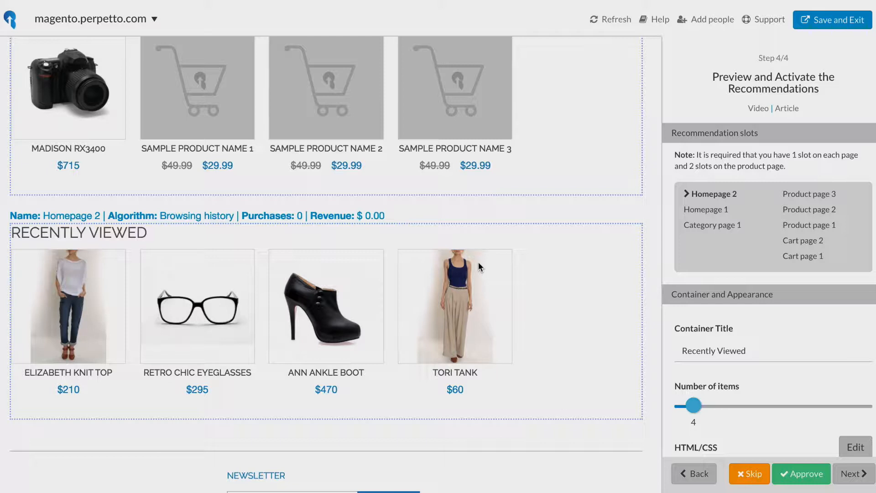
{"action": "scroll", "coordinate": [477, 210], "scroll_direction": "down", "scroll_amount": 2}
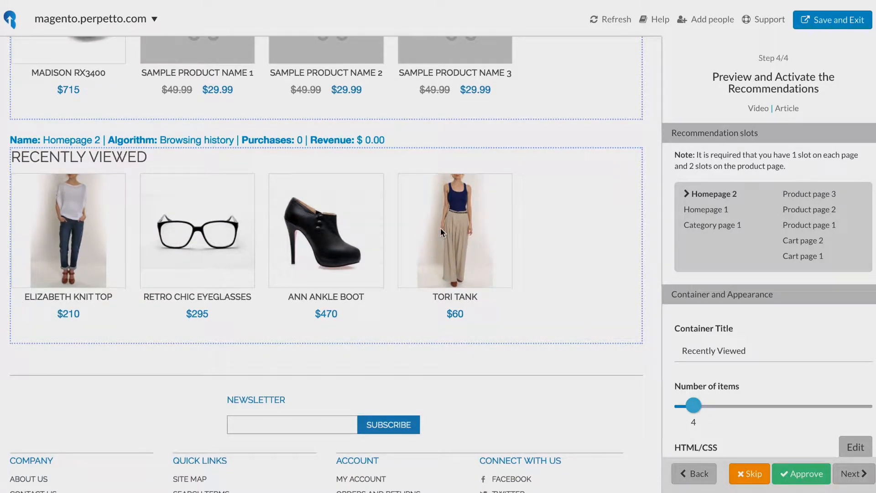
{"action": "scroll", "coordinate": [441, 232], "scroll_direction": "up", "scroll_amount": 4}
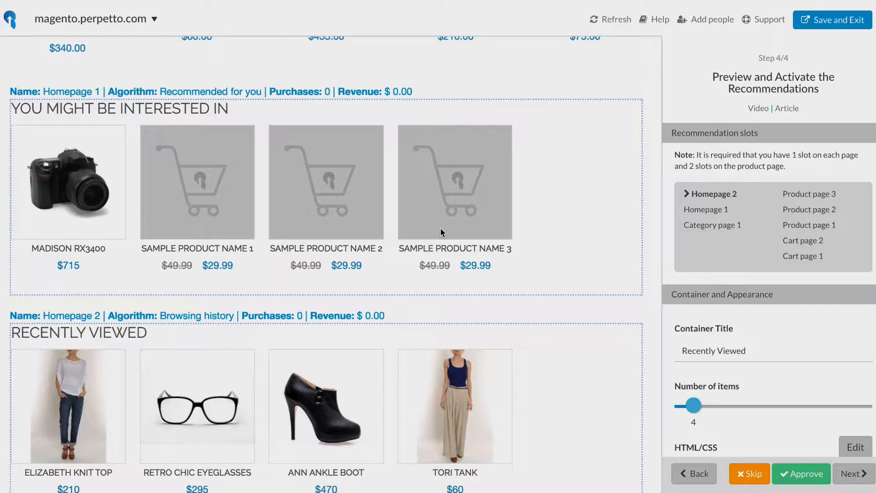
{"action": "scroll", "coordinate": [441, 154], "scroll_direction": "up", "scroll_amount": 4}
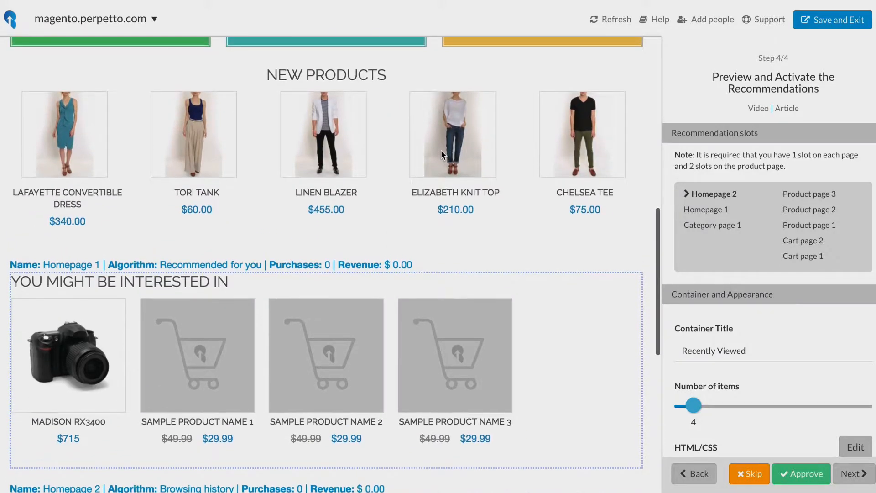
{"action": "scroll", "coordinate": [441, 155], "scroll_direction": "up", "scroll_amount": 2}
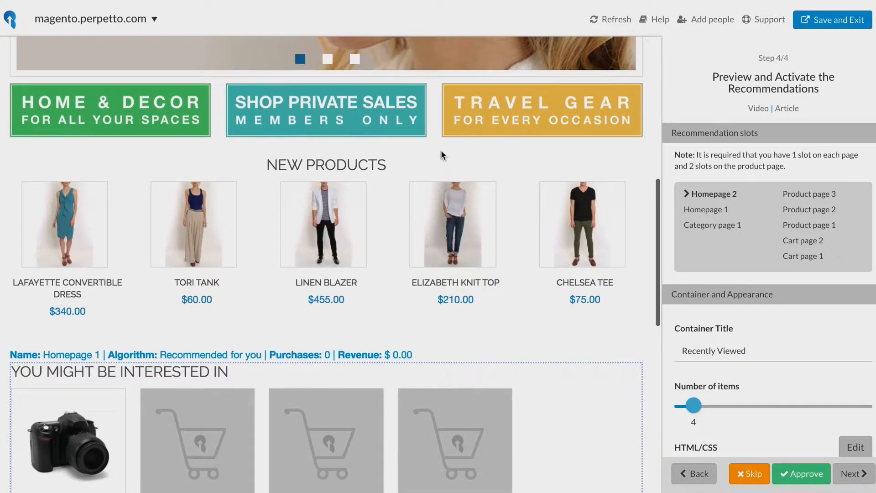
{"action": "scroll", "coordinate": [441, 155], "scroll_direction": "down", "scroll_amount": 3}
{"action": "scroll", "coordinate": [505, 315], "scroll_direction": "down", "scroll_amount": 2}
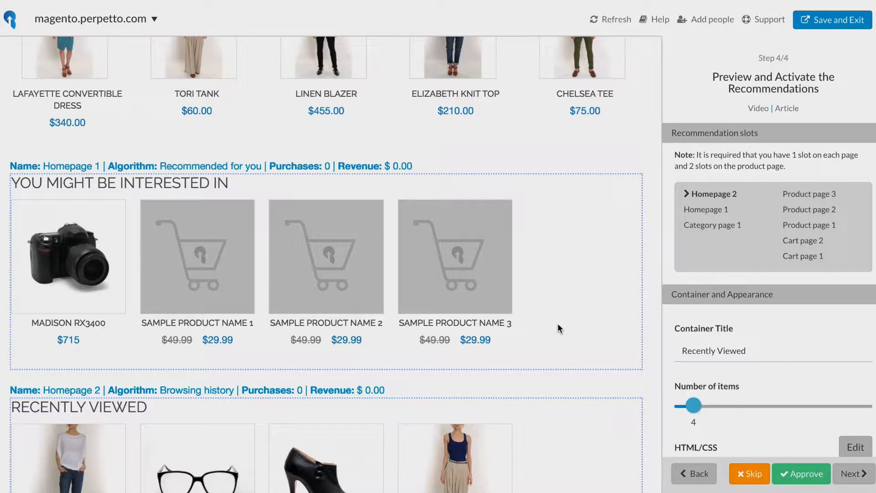
{"action": "scroll", "coordinate": [483, 270], "scroll_direction": "down", "scroll_amount": 1}
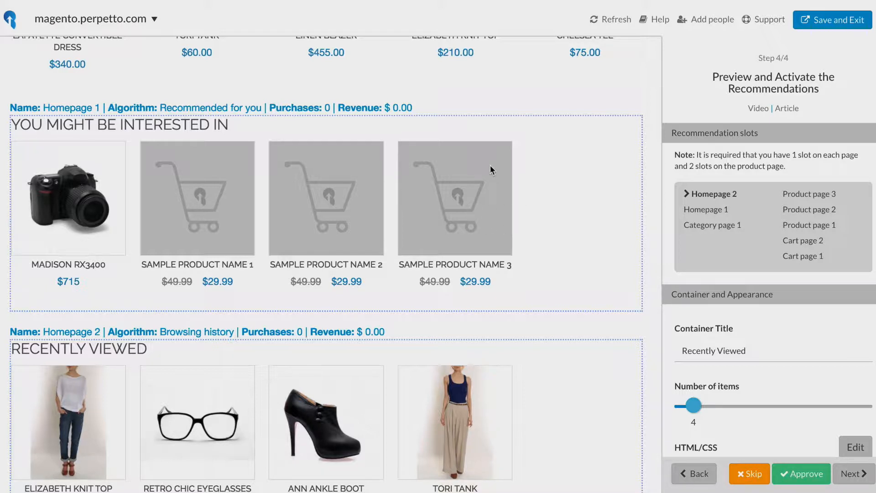
{"action": "scroll", "coordinate": [488, 158], "scroll_direction": "up", "scroll_amount": 7}
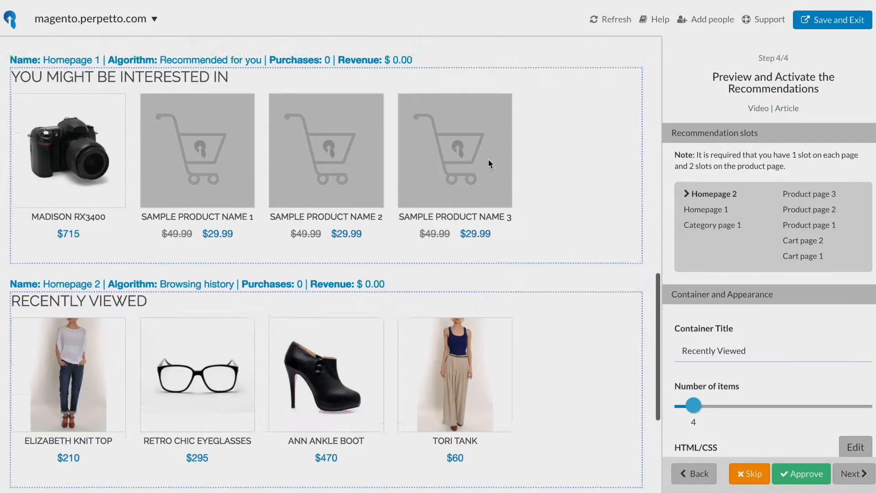
{"action": "scroll", "coordinate": [488, 158], "scroll_direction": "up", "scroll_amount": 5}
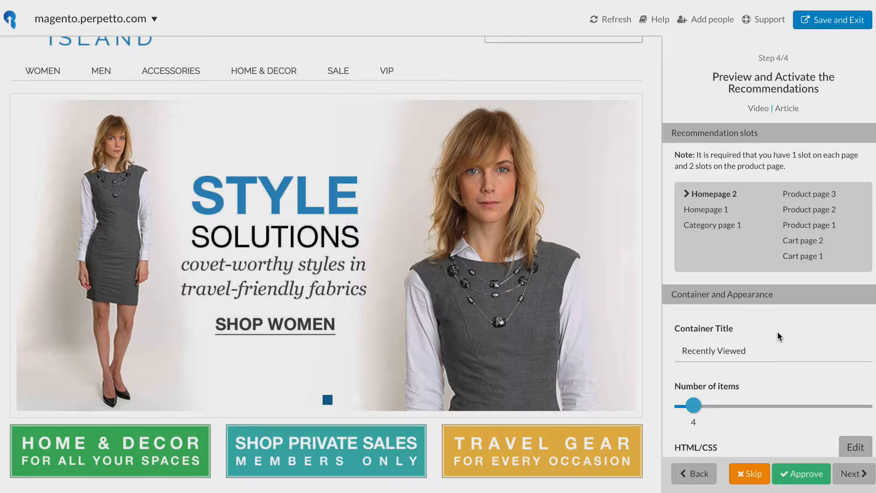
- Set the number of items in the Homepage 2 Recently Viewed slot to 5
{"action": "scroll", "coordinate": [775, 406], "scroll_direction": "down", "scroll_amount": 1}
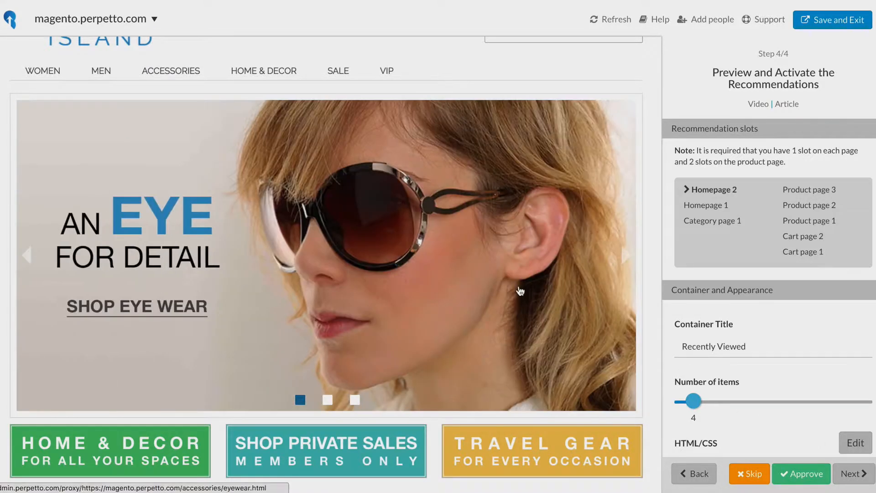
{"action": "scroll", "coordinate": [520, 289], "scroll_direction": "down", "scroll_amount": 6}
{"action": "scroll", "coordinate": [520, 290], "scroll_direction": "down", "scroll_amount": 2}
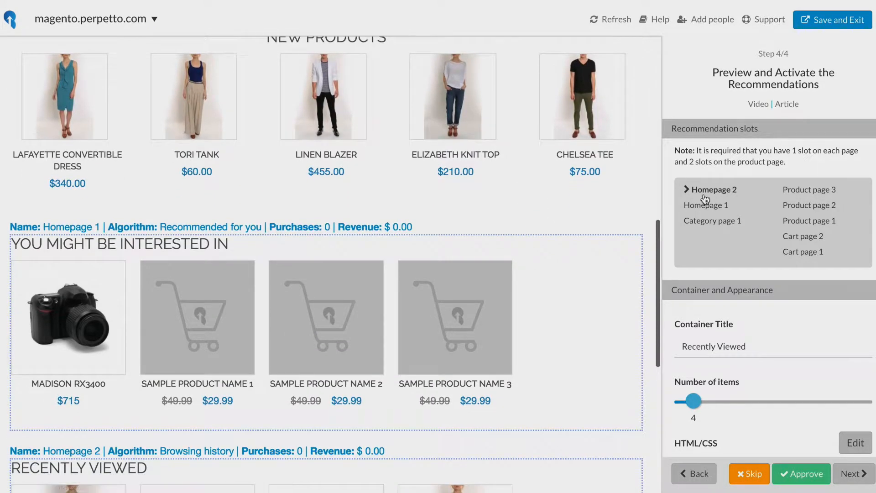
{"action": "scroll", "coordinate": [174, 279], "scroll_direction": "down", "scroll_amount": 4}
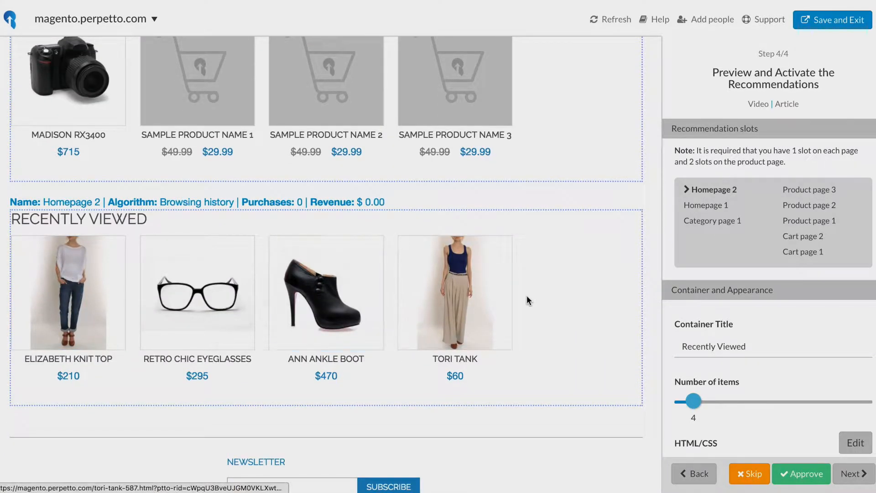
{"action": "scroll", "coordinate": [526, 295], "scroll_direction": "down", "scroll_amount": 1}
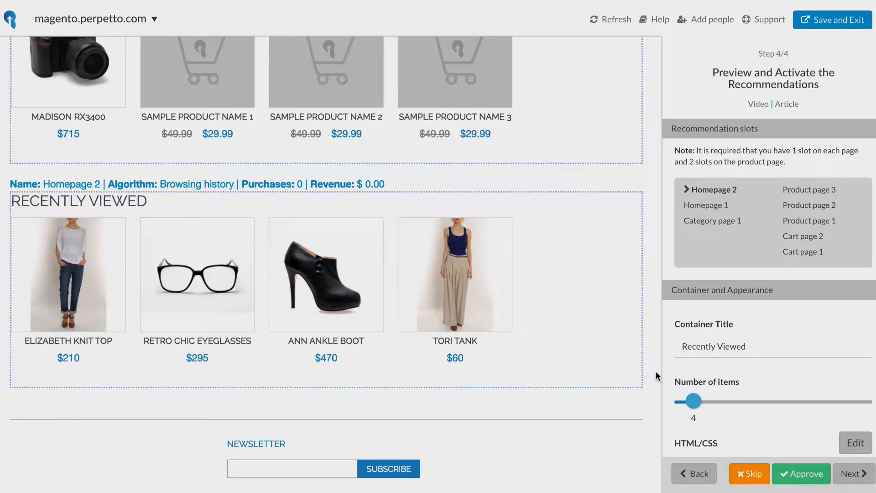
{"action": "left_click_drag", "start_coordinate": [695, 405], "coordinate": [701, 403]}
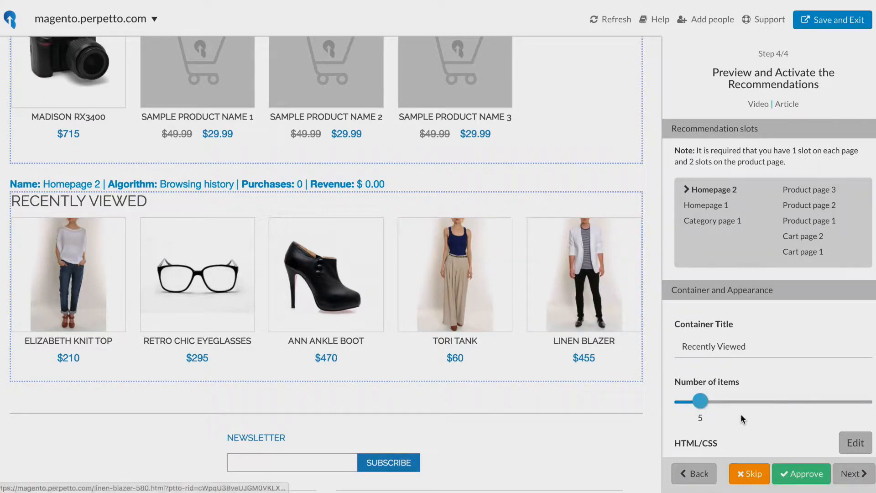
- Compare the layout of the Recently Viewed slot with the New Products and You Might Be Interested In sections
{"action": "scroll", "coordinate": [424, 311], "scroll_direction": "up", "scroll_amount": 4}
{"action": "scroll", "coordinate": [374, 265], "scroll_direction": "up", "scroll_amount": 8}
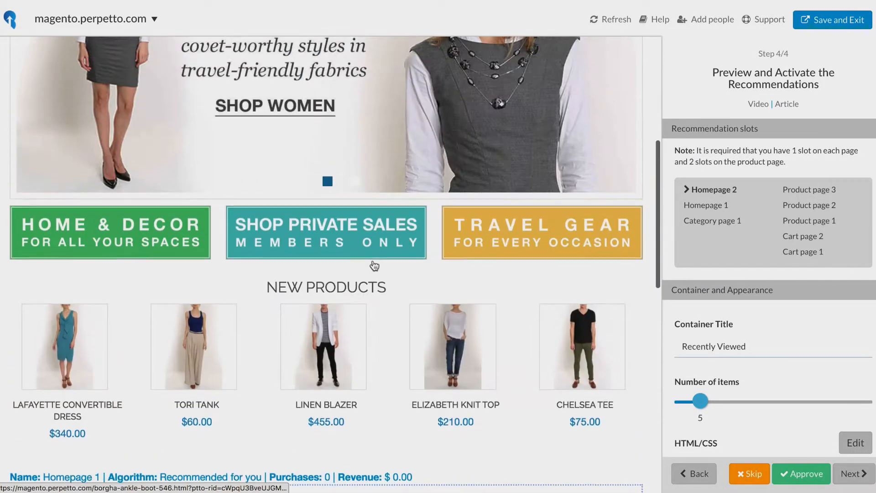
{"action": "scroll", "coordinate": [367, 254], "scroll_direction": "down", "scroll_amount": 6}
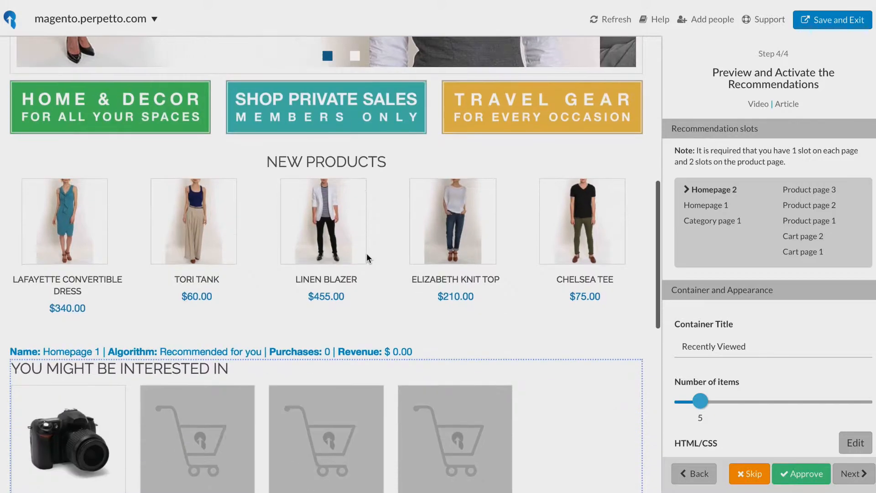
{"action": "scroll", "coordinate": [367, 258], "scroll_direction": "down", "scroll_amount": 5}
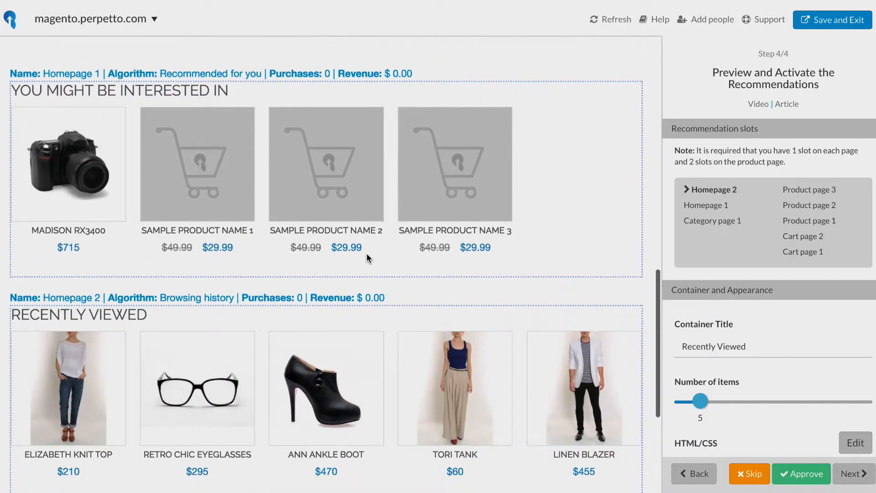
{"action": "scroll", "coordinate": [367, 259], "scroll_direction": "up", "scroll_amount": 3}
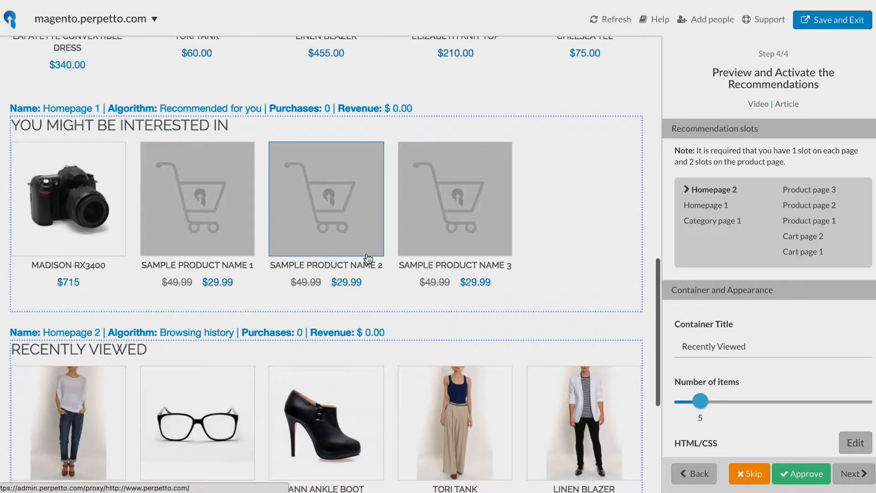
{"action": "scroll", "coordinate": [367, 256], "scroll_direction": "up", "scroll_amount": 5}
{"action": "scroll", "coordinate": [366, 254], "scroll_direction": "down", "scroll_amount": 5}
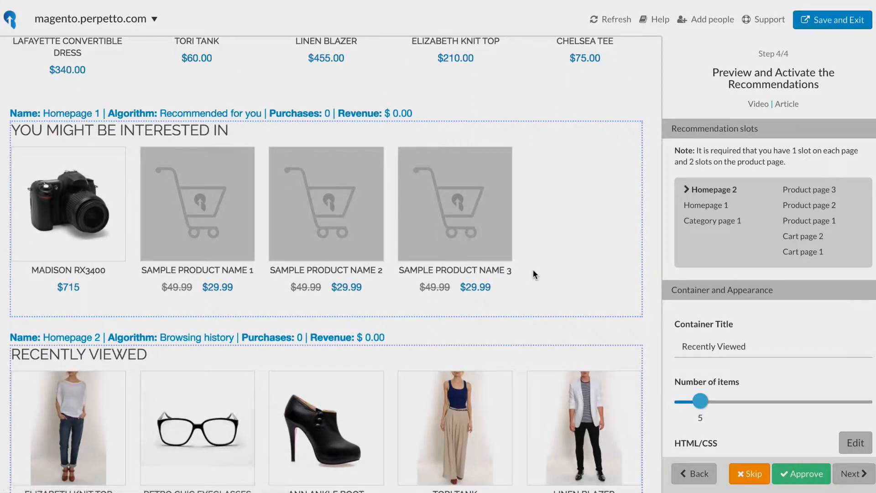
{"action": "scroll", "coordinate": [532, 266], "scroll_direction": "up", "scroll_amount": 2}
{"action": "scroll", "coordinate": [570, 272], "scroll_direction": "up", "scroll_amount": 3}
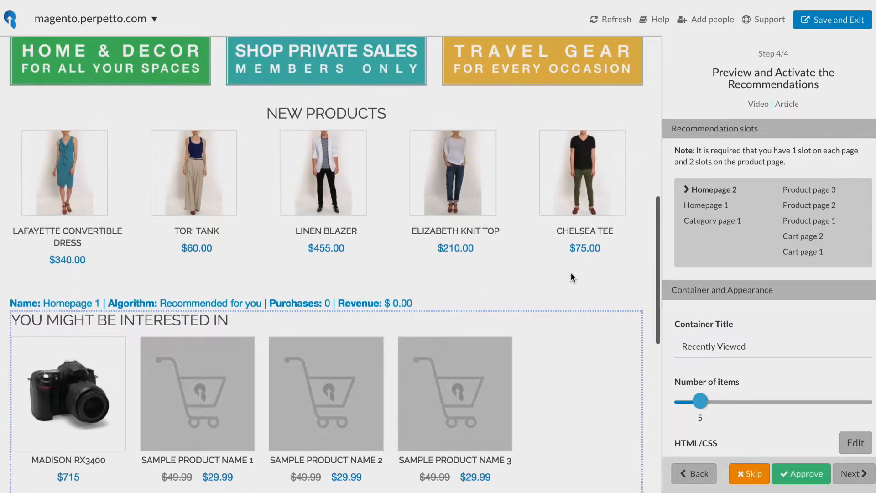
{"action": "scroll", "coordinate": [544, 246], "scroll_direction": "down", "scroll_amount": 4}
{"action": "scroll", "coordinate": [544, 246], "scroll_direction": "down", "scroll_amount": 1}
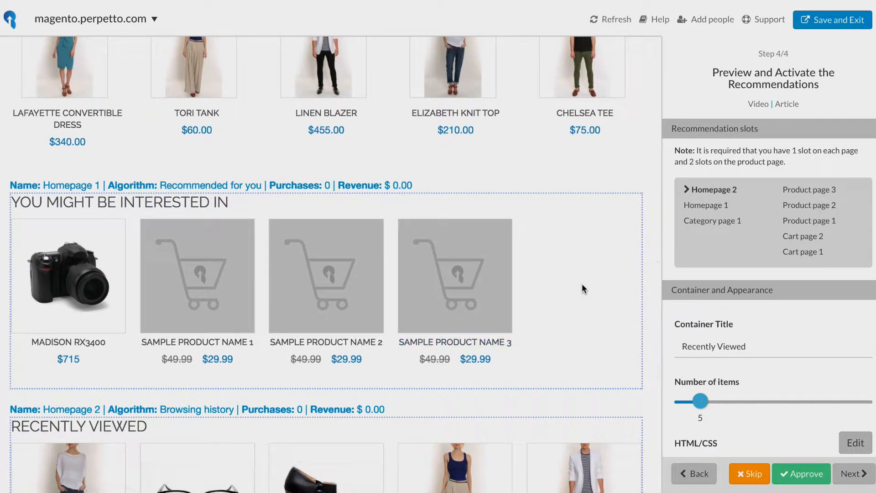
{"action": "scroll", "coordinate": [582, 284], "scroll_direction": "down", "scroll_amount": 3}
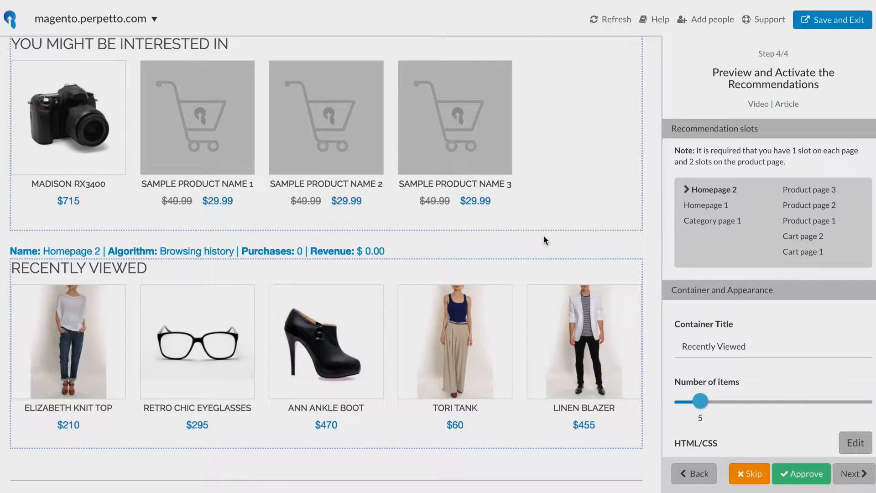
{"action": "scroll", "coordinate": [543, 234], "scroll_direction": "down", "scroll_amount": 1}
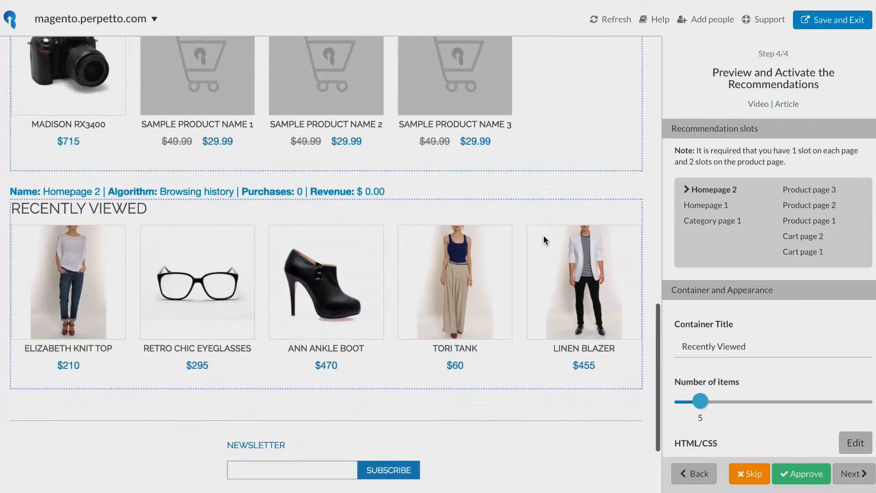
- Open the HTML/CSS editor for the Homepage 2 slot and show its CSS code
{"action": "left_click", "coordinate": [852, 445]}
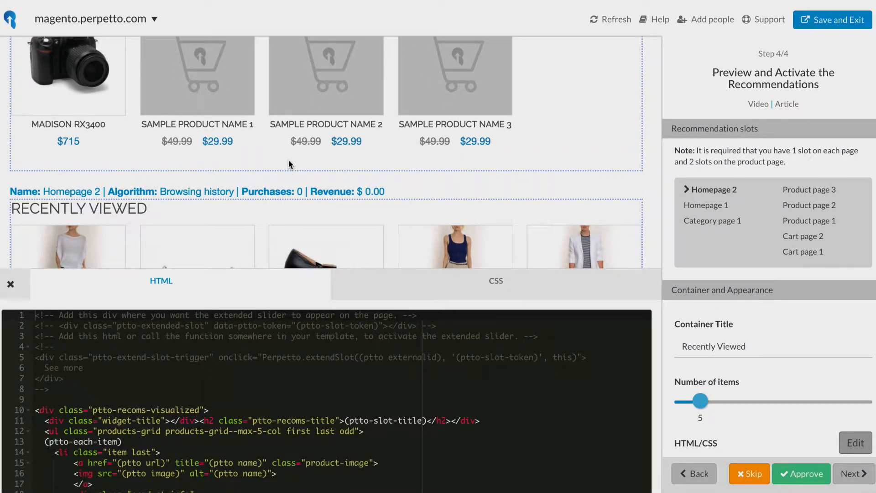
{"action": "scroll", "coordinate": [288, 161], "scroll_direction": "down", "scroll_amount": 1}
{"action": "scroll", "coordinate": [289, 160], "scroll_direction": "down", "scroll_amount": 1}
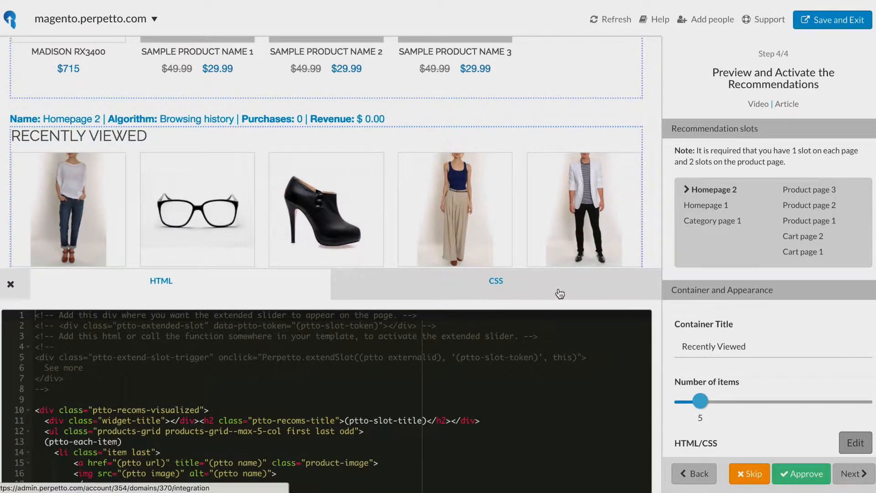
{"action": "left_click", "coordinate": [499, 279]}
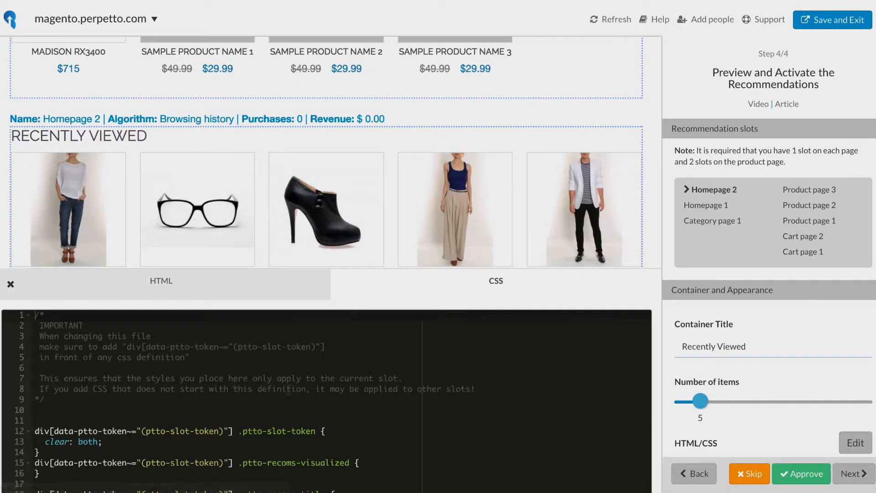
- Add "text-align: center;" to the .ptto-recoms-title rule in the Homepage 2 slot's CSS and check the title in the preview
{"action": "scroll", "coordinate": [346, 406], "scroll_direction": "down", "scroll_amount": 3}
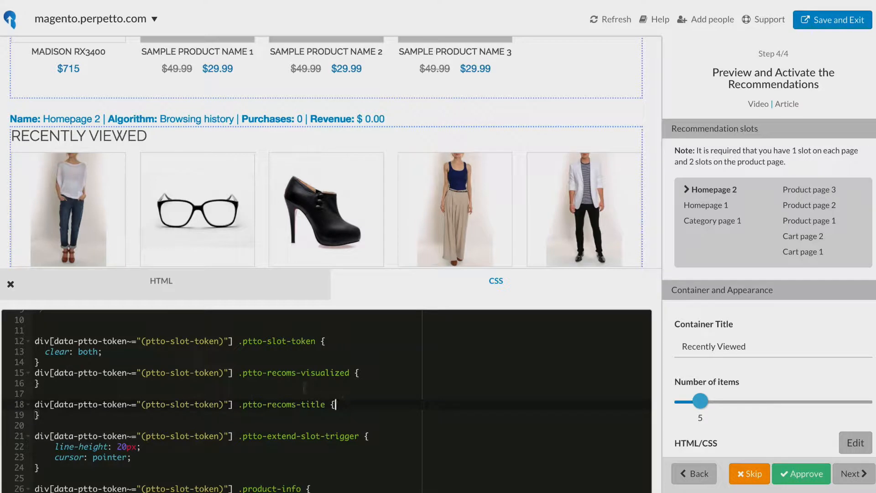
{"action": "key", "text": "Return"}
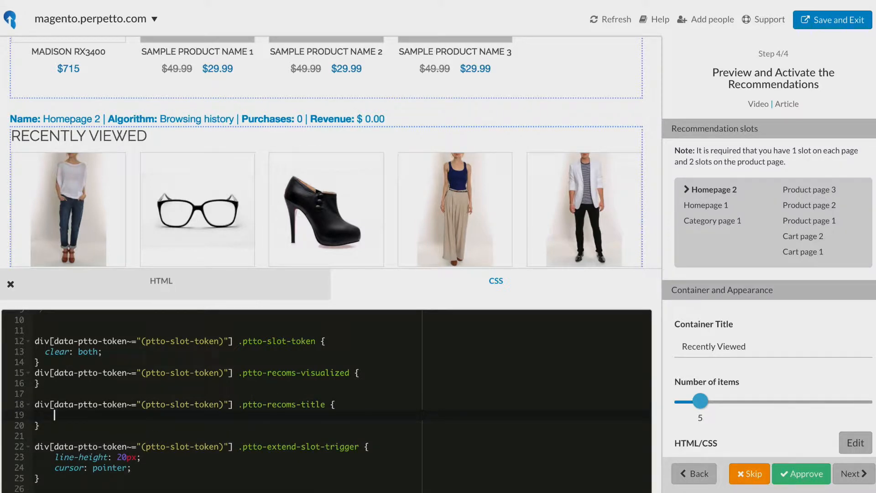
{"action": "type", "text": "text"}
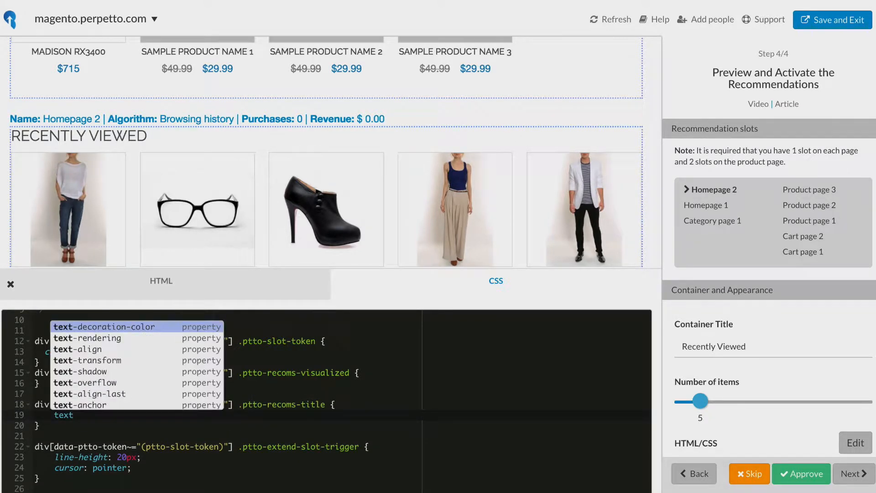
{"action": "type", "text": "-al"}
{"action": "key", "text": "Return"}
{"action": "type", "text": "center"}
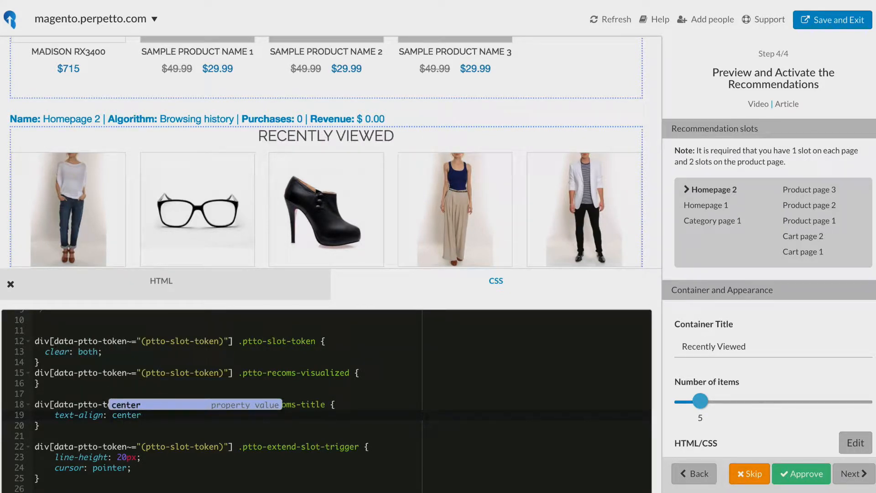
{"action": "type", "text": ";"}
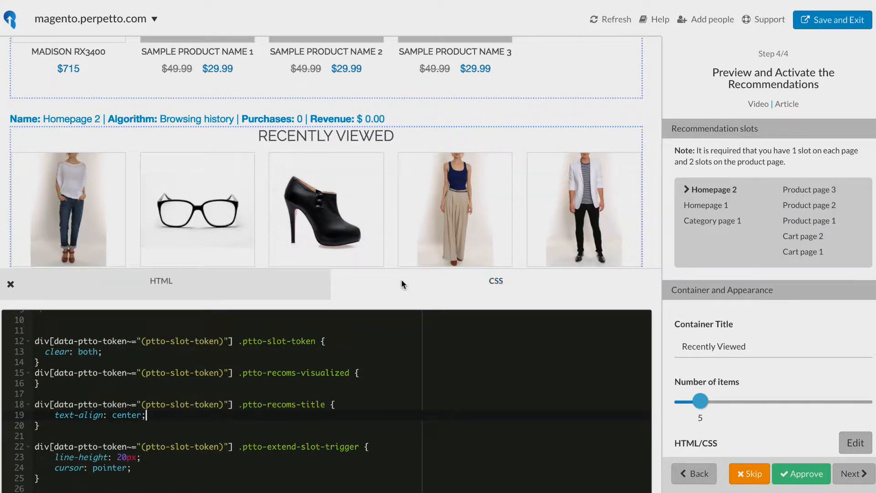
{"action": "scroll", "coordinate": [376, 165], "scroll_direction": "down", "scroll_amount": 2}
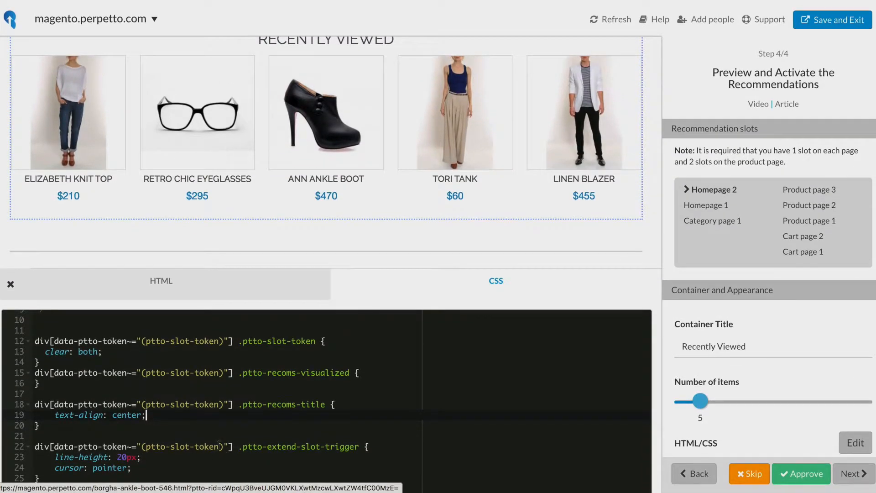
{"action": "scroll", "coordinate": [324, 145], "scroll_direction": "up", "scroll_amount": 1}
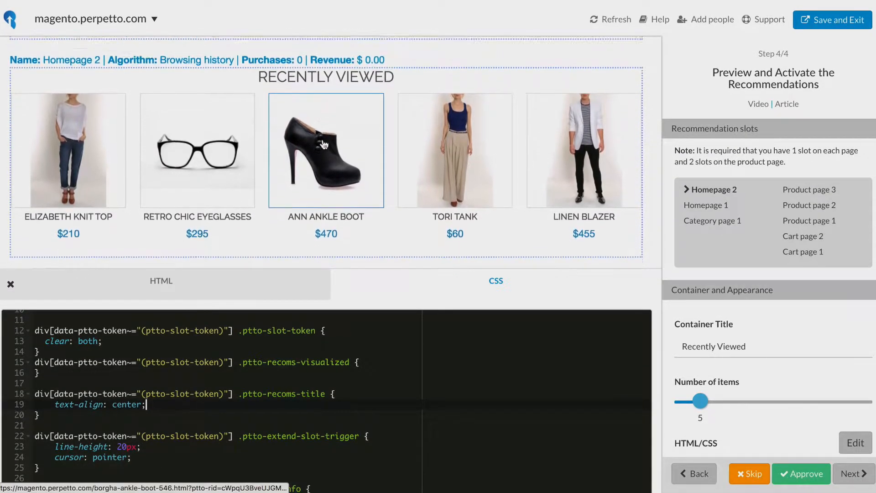
- Compare the Homepage 1 and Homepage 2 slots in the preview with the code editor closed, and approve the Homepage 2 slot
{"action": "scroll", "coordinate": [324, 145], "scroll_direction": "up", "scroll_amount": 10}
{"action": "scroll", "coordinate": [324, 145], "scroll_direction": "down", "scroll_amount": 5}
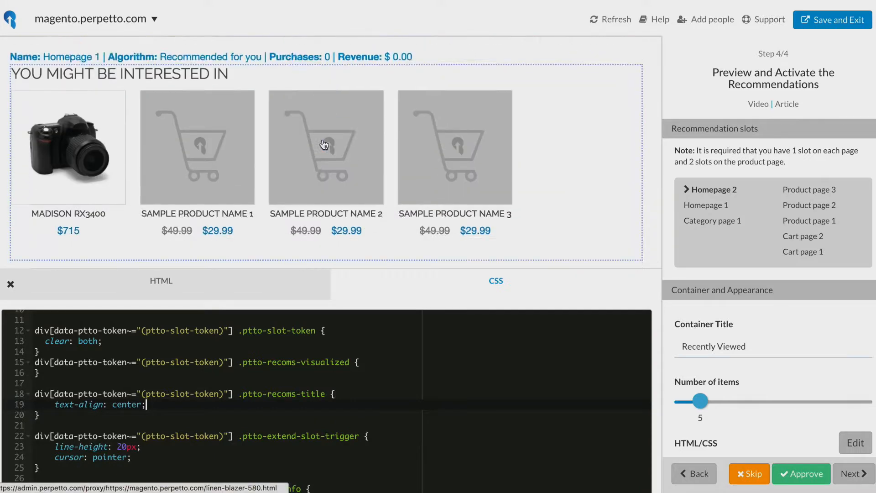
{"action": "scroll", "coordinate": [324, 145], "scroll_direction": "down", "scroll_amount": 1}
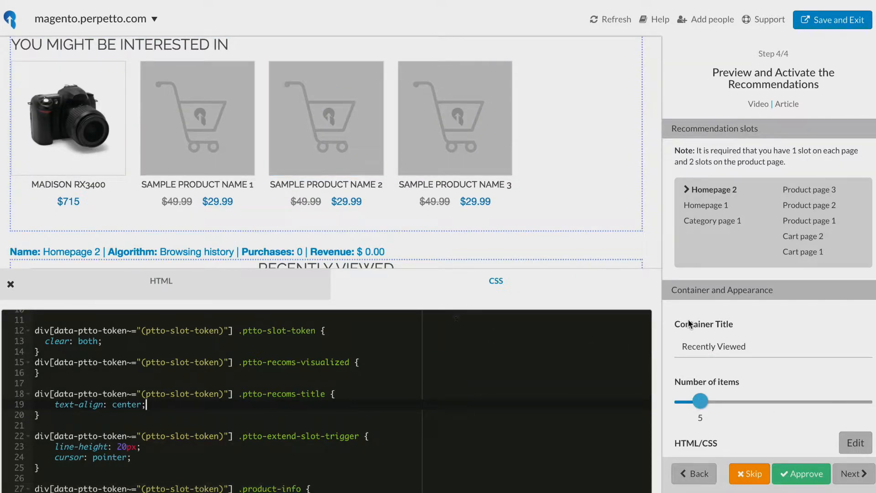
{"action": "left_click", "coordinate": [854, 443]}
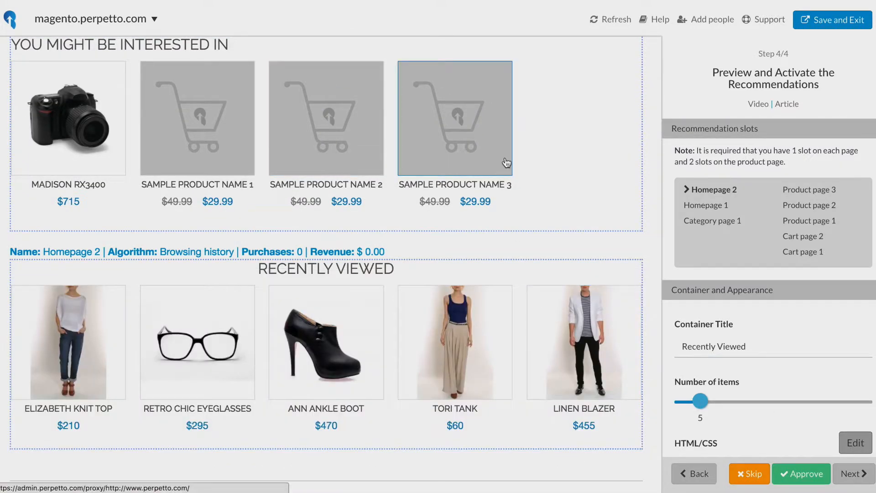
{"action": "scroll", "coordinate": [506, 163], "scroll_direction": "down", "scroll_amount": 4}
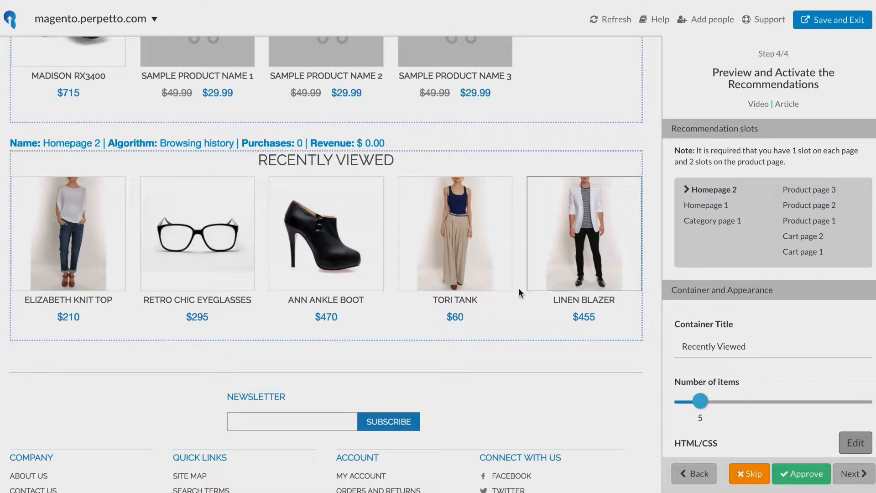
{"action": "left_click", "coordinate": [801, 474]}
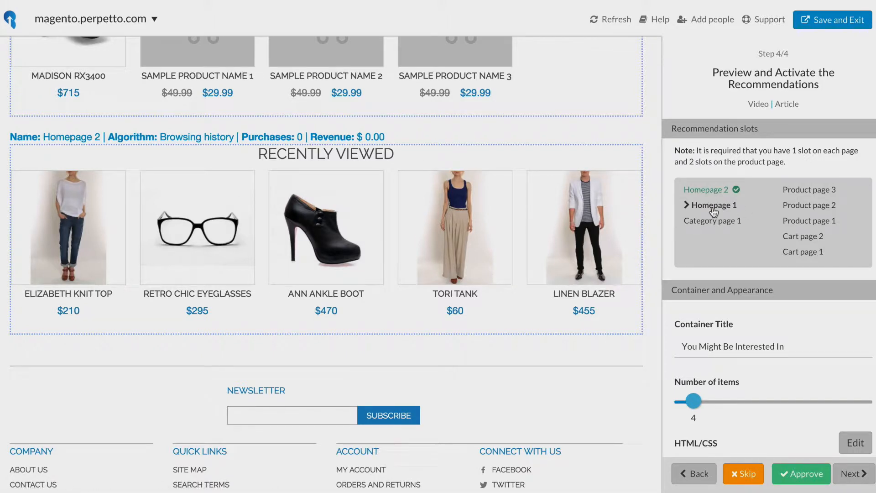
{"action": "scroll", "coordinate": [401, 260], "scroll_direction": "up", "scroll_amount": 3}
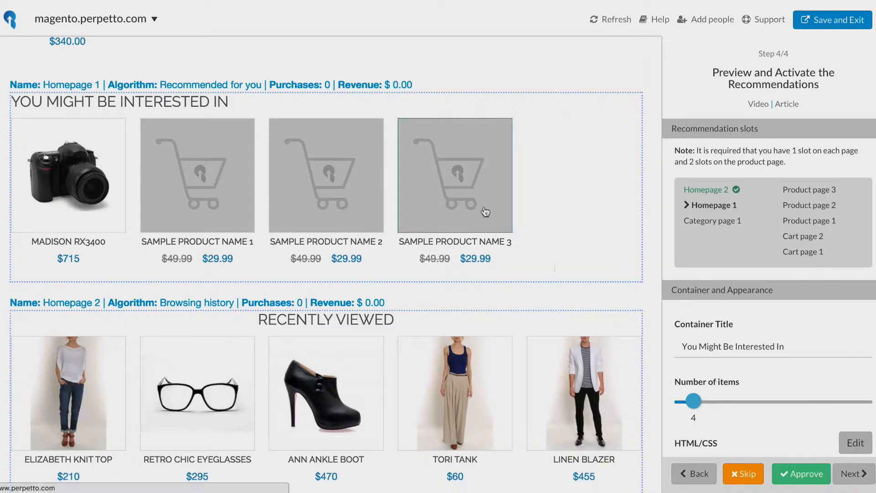
{"action": "scroll", "coordinate": [537, 240], "scroll_direction": "up", "scroll_amount": 4}
{"action": "scroll", "coordinate": [536, 239], "scroll_direction": "down", "scroll_amount": 2}
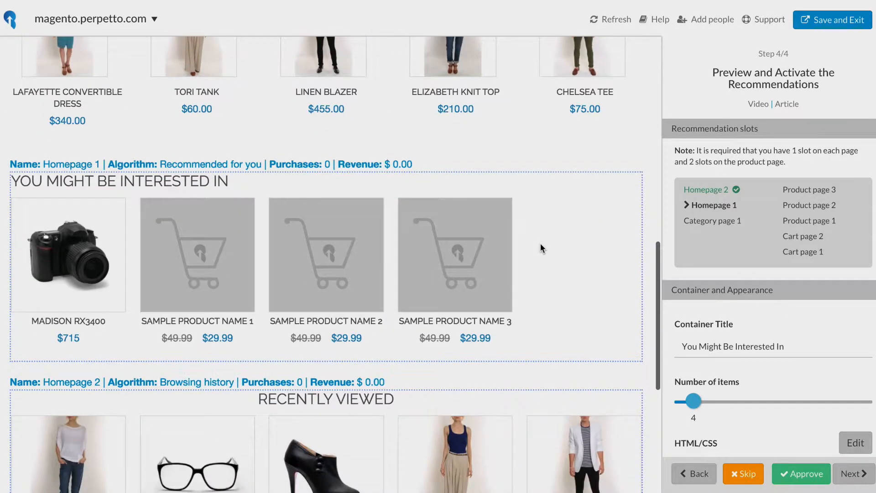
{"action": "left_click", "coordinate": [854, 444]}
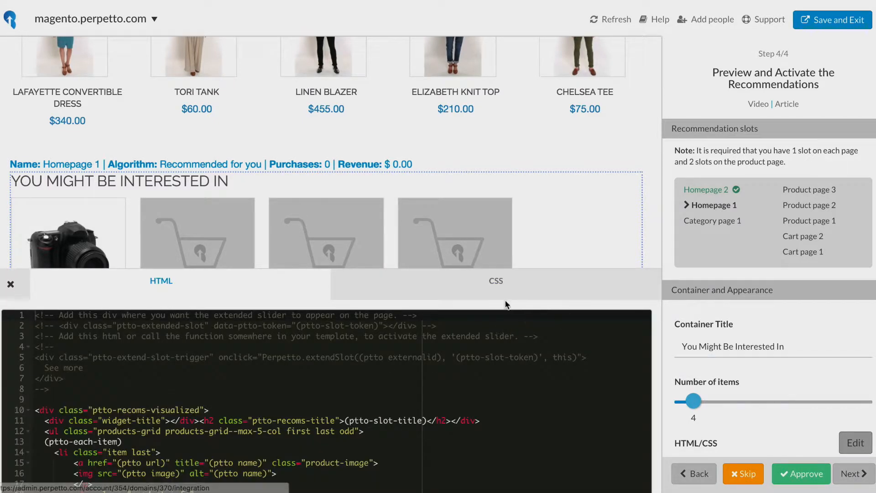
{"action": "left_click", "coordinate": [854, 443]}
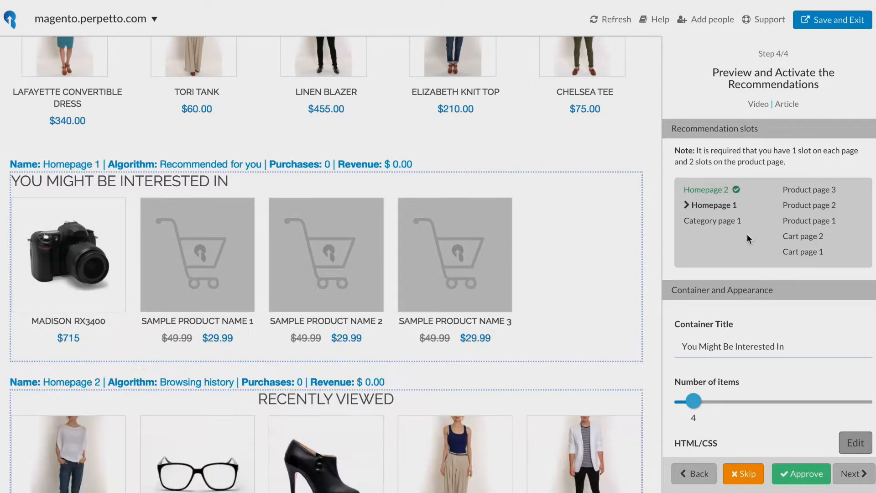
- Return to the Homepage 2 slot, copy its CSS code and close the code editor
{"action": "left_click", "coordinate": [712, 190]}
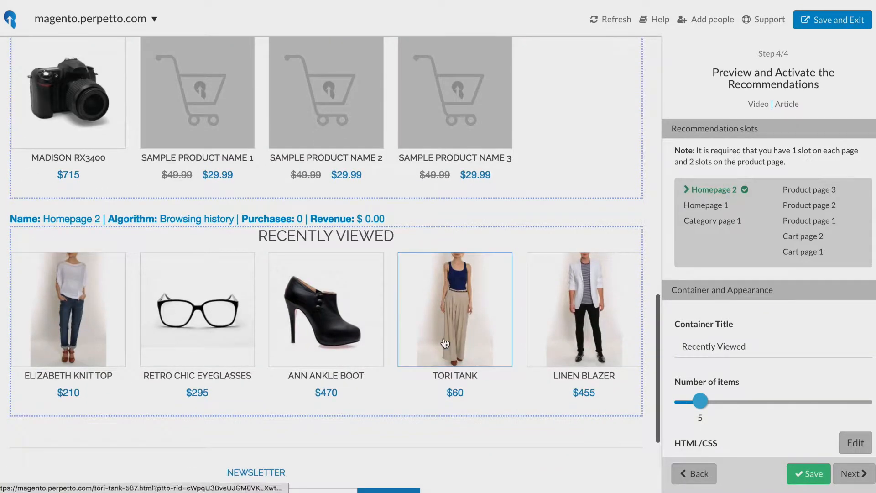
{"action": "left_click", "coordinate": [857, 445]}
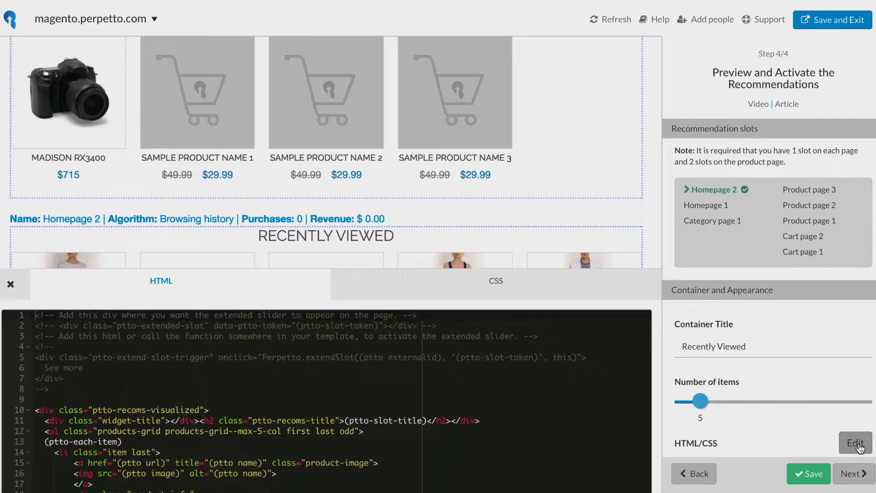
{"action": "left_click", "coordinate": [461, 286]}
{"action": "left_click", "coordinate": [314, 398]}
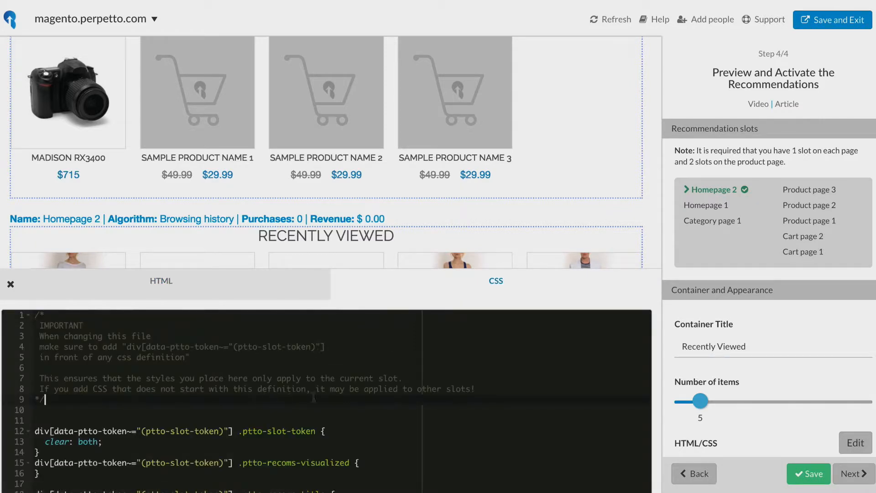
{"action": "left_click", "coordinate": [850, 436]}
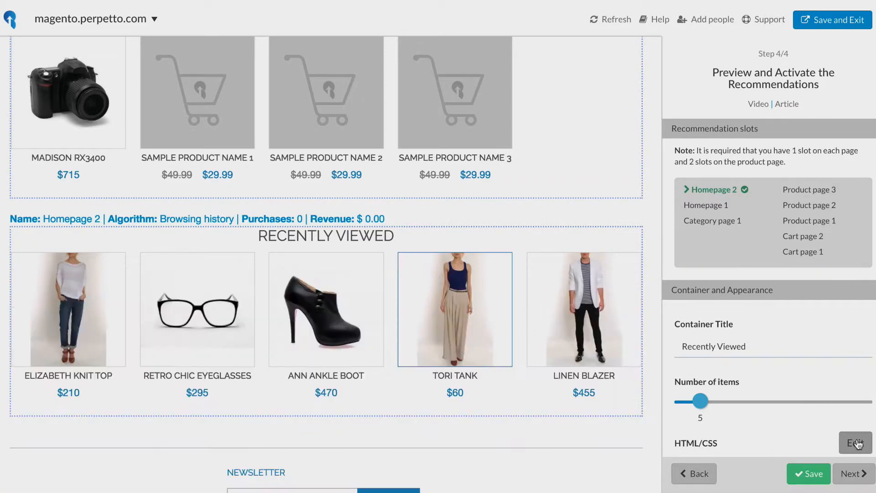
- Replace the Homepage 1 slot's CSS with the copied code containing "text-align: center;" for .ptto-recoms-title, and close the editor
{"action": "left_click", "coordinate": [711, 206]}
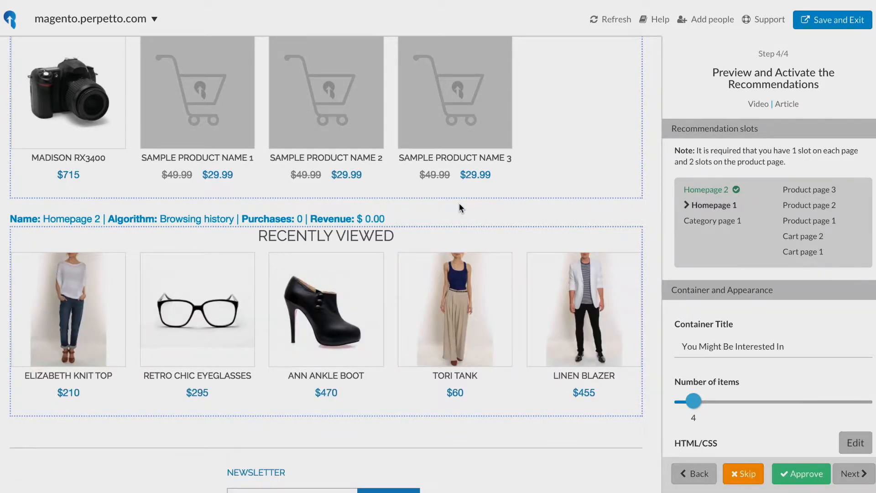
{"action": "scroll", "coordinate": [459, 203], "scroll_direction": "up", "scroll_amount": 2}
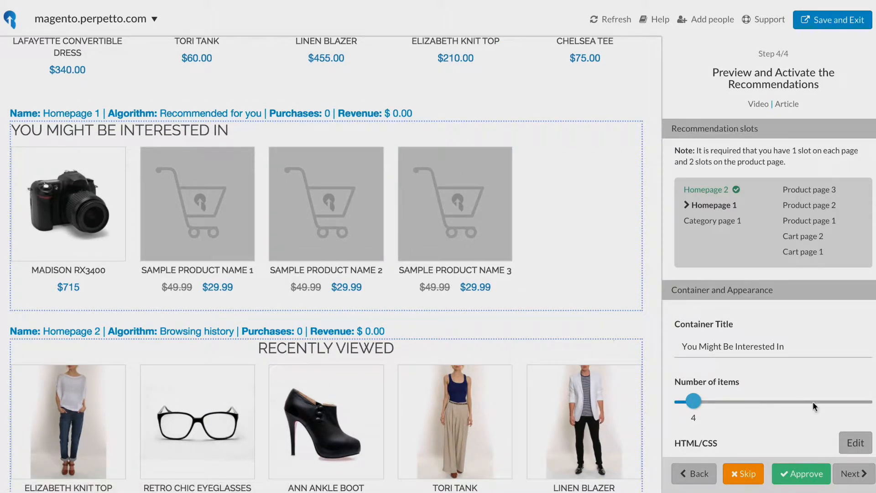
{"action": "left_click", "coordinate": [856, 441]}
{"action": "left_click", "coordinate": [496, 280]}
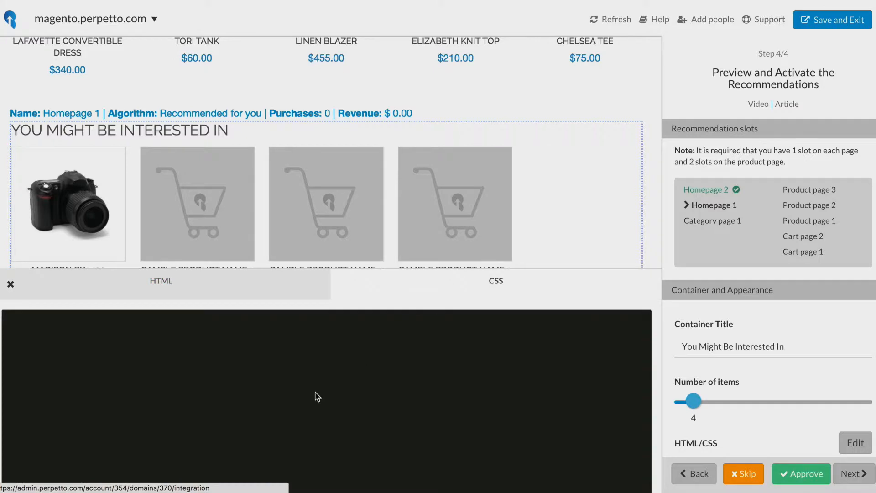
{"action": "scroll", "coordinate": [362, 412], "scroll_direction": "down", "scroll_amount": 3}
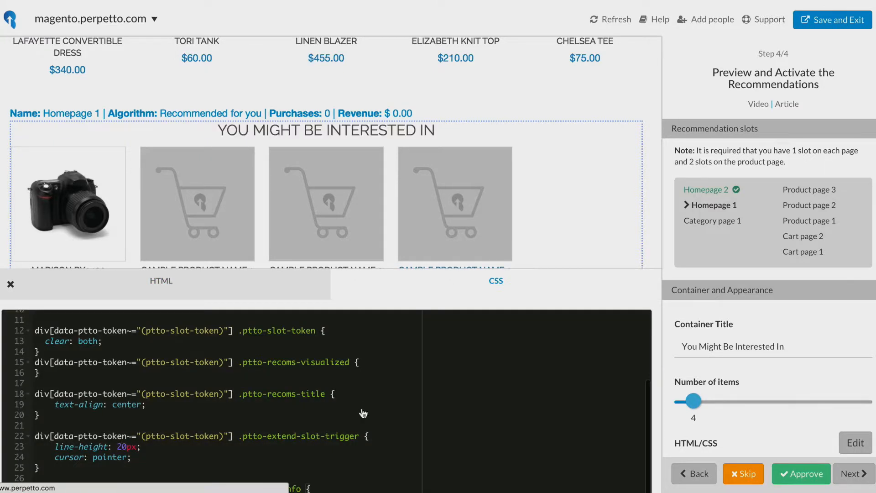
{"action": "left_click", "coordinate": [864, 448]}
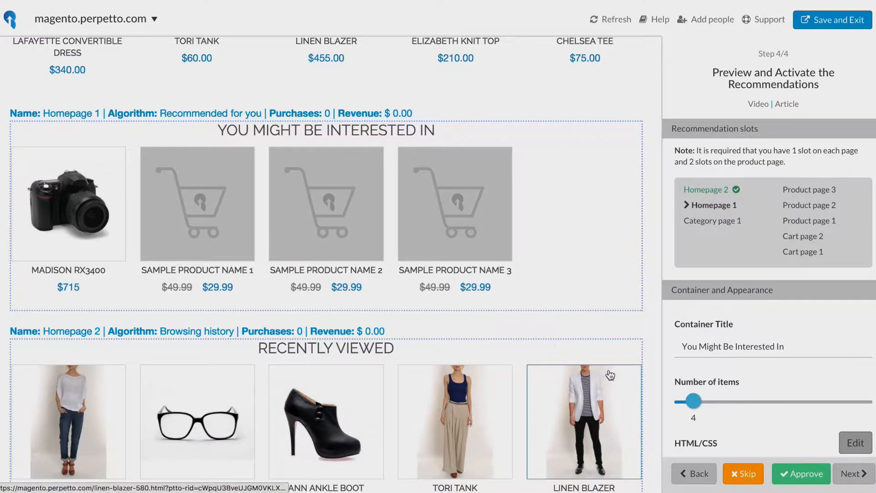
- Set the number of items in the Homepage 1 slot to 5 and approve the slot
{"action": "left_click_drag", "start_coordinate": [693, 401], "coordinate": [699, 401]}
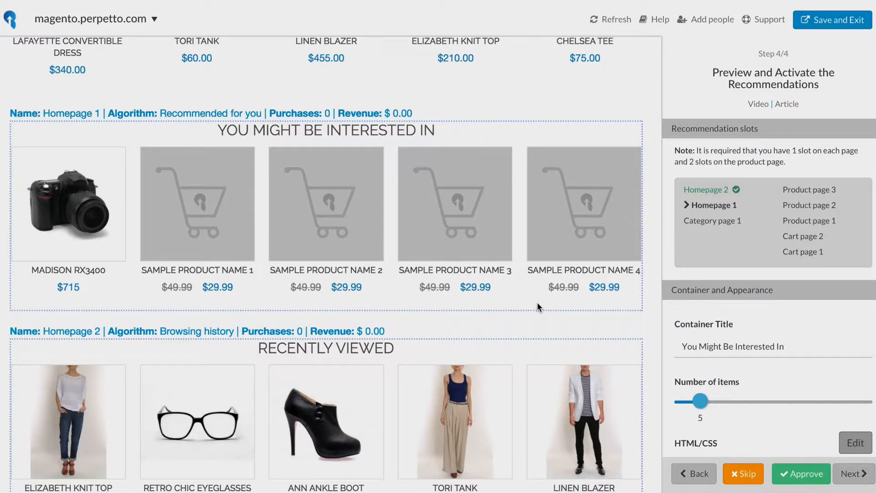
{"action": "left_click", "coordinate": [796, 474]}
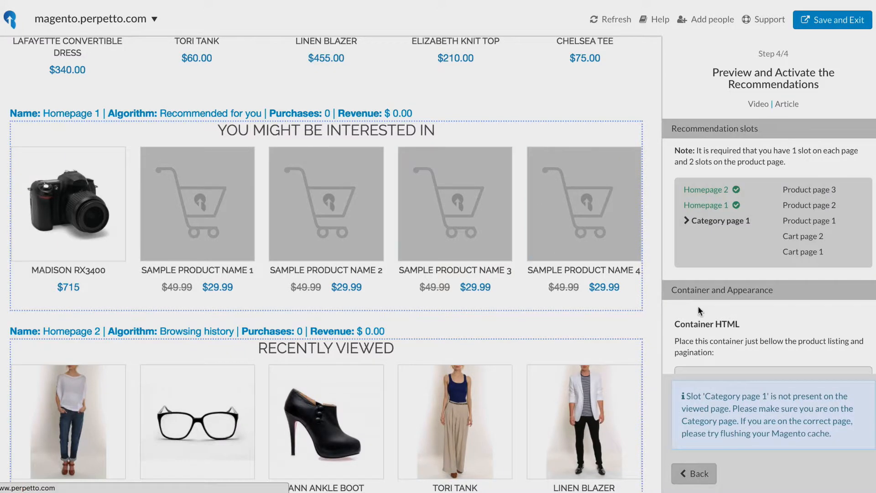
- Open the store's Accessories > Shoes category page and set the number of items in the Category page 1 slot to 5
{"action": "scroll", "coordinate": [413, 273], "scroll_direction": "up", "scroll_amount": 8}
{"action": "scroll", "coordinate": [214, 154], "scroll_direction": "up", "scroll_amount": 7}
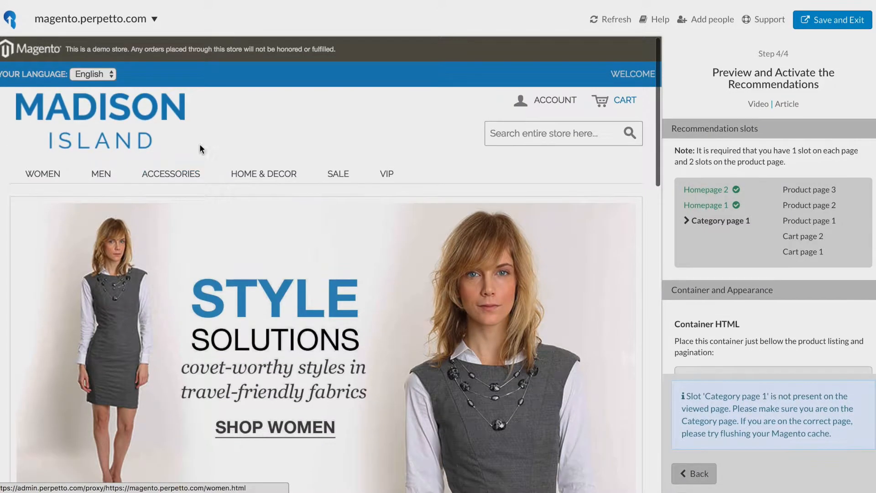
{"action": "mouse_move", "coordinate": [170, 176]}
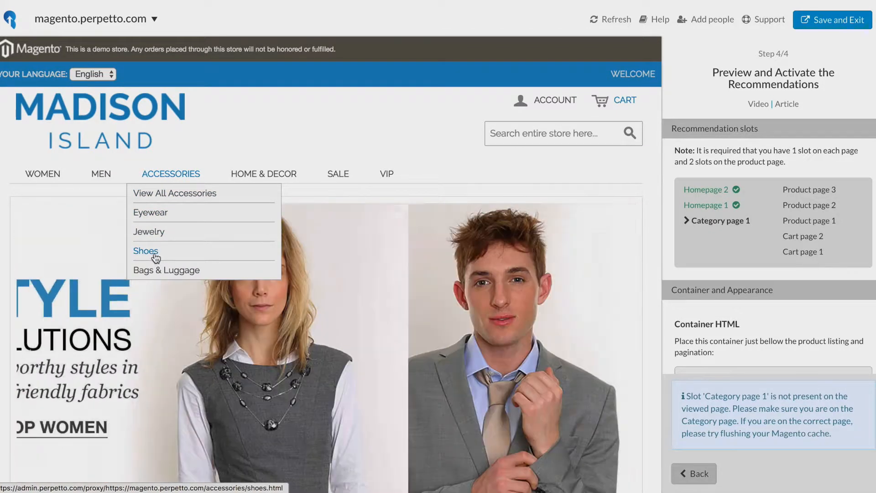
{"action": "left_click", "coordinate": [155, 255]}
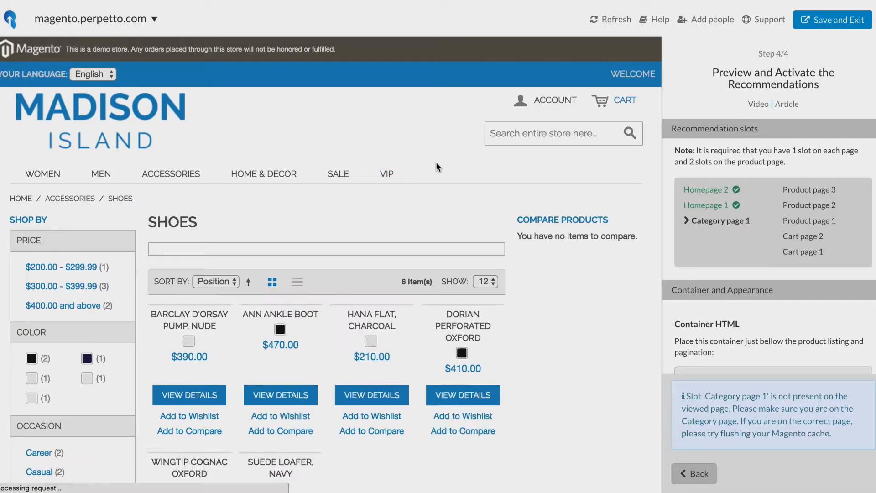
{"action": "scroll", "coordinate": [436, 165], "scroll_direction": "down", "scroll_amount": 10}
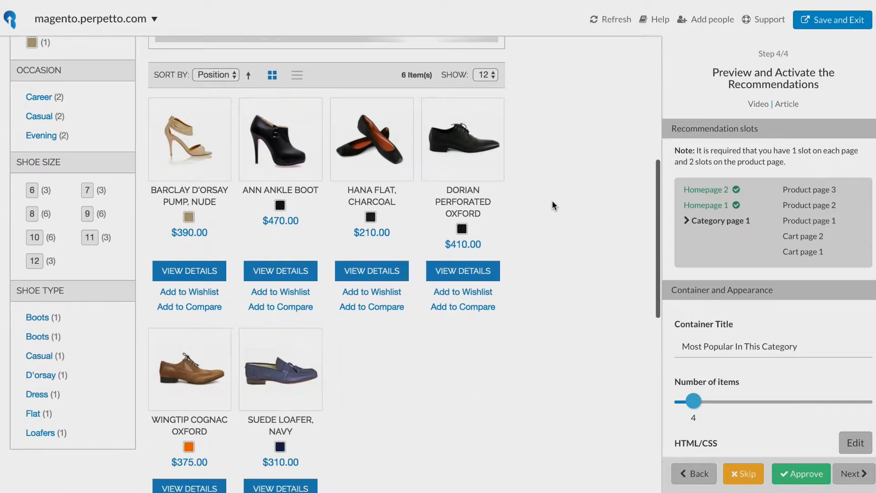
{"action": "scroll", "coordinate": [552, 203], "scroll_direction": "down", "scroll_amount": 6}
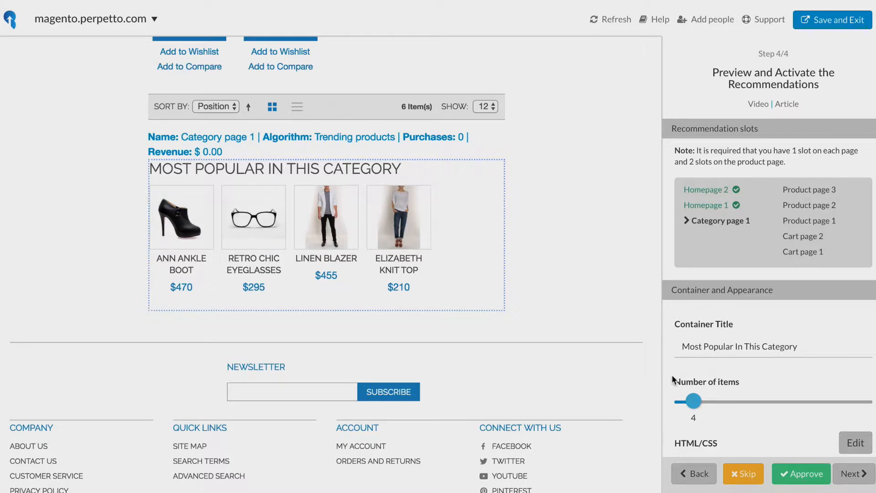
{"action": "left_click_drag", "start_coordinate": [695, 408], "coordinate": [703, 408]}
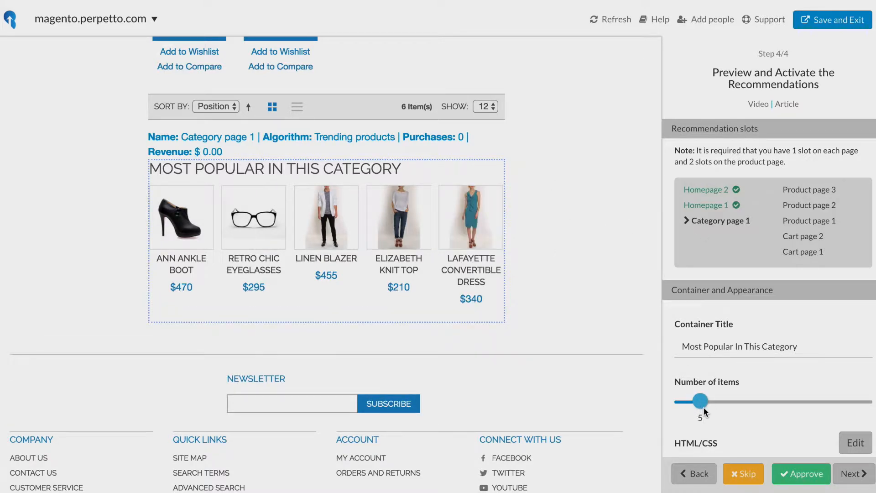
- Replace the Category page 1 slot's CSS with the copied code that centers .ptto-recoms-title, and approve the slot
{"action": "left_click", "coordinate": [855, 440]}
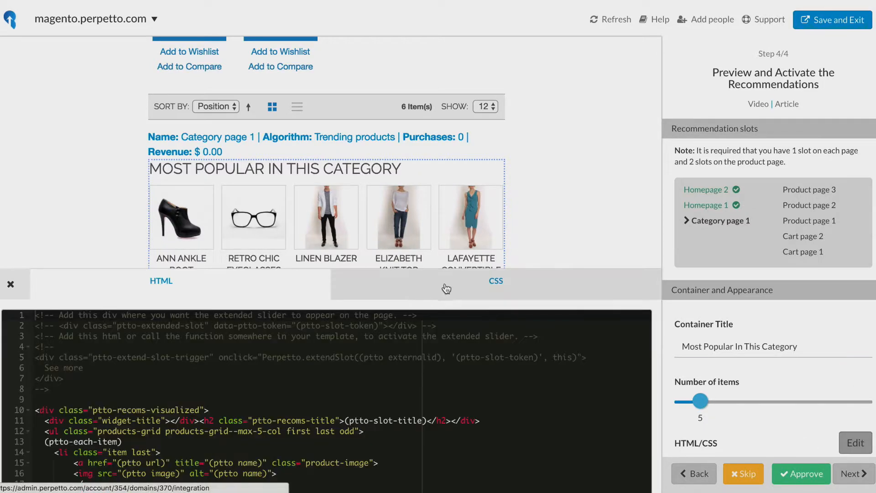
{"action": "left_click", "coordinate": [463, 288]}
{"action": "scroll", "coordinate": [336, 395], "scroll_direction": "down", "scroll_amount": 5}
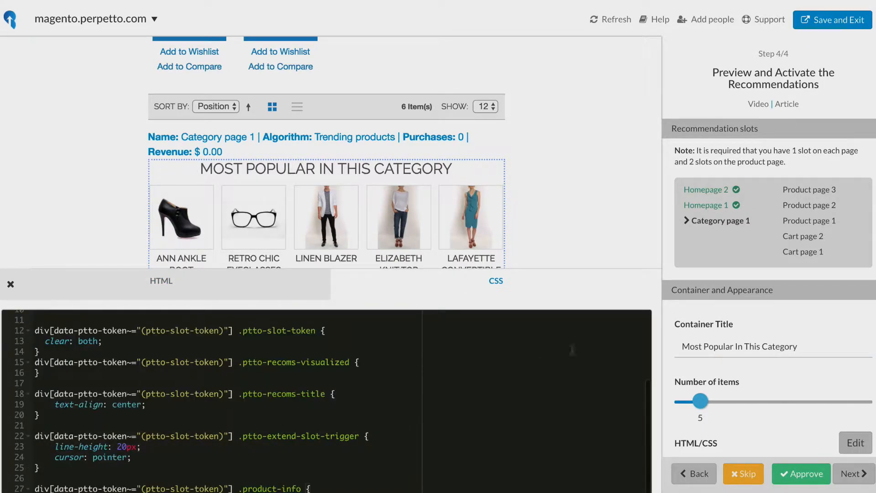
{"action": "left_click", "coordinate": [855, 444]}
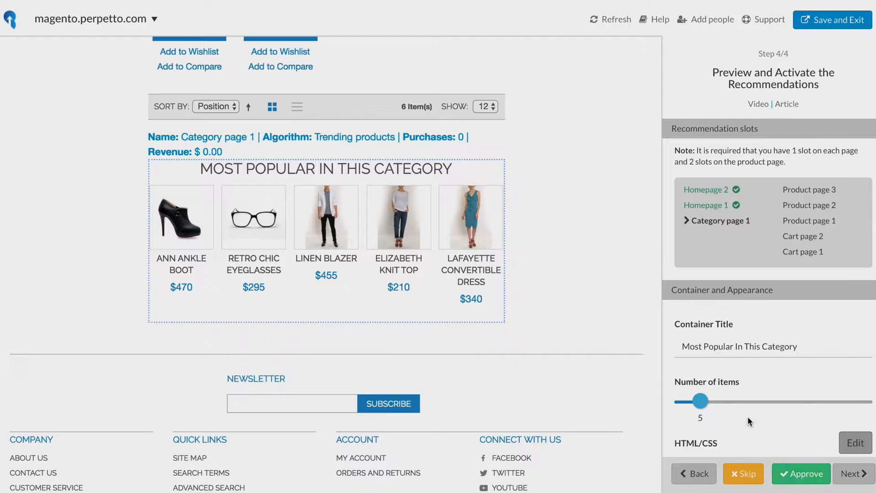
{"action": "left_click", "coordinate": [796, 474]}
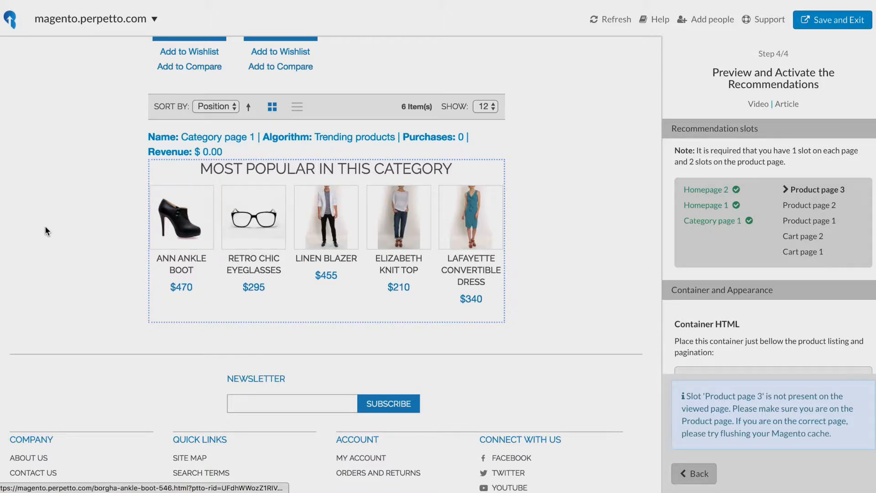
- Open the Dorian Perforated Oxford product page and show the Product page 3 Recently Viewed slot in the preview
{"action": "scroll", "coordinate": [45, 226], "scroll_direction": "up", "scroll_amount": 10}
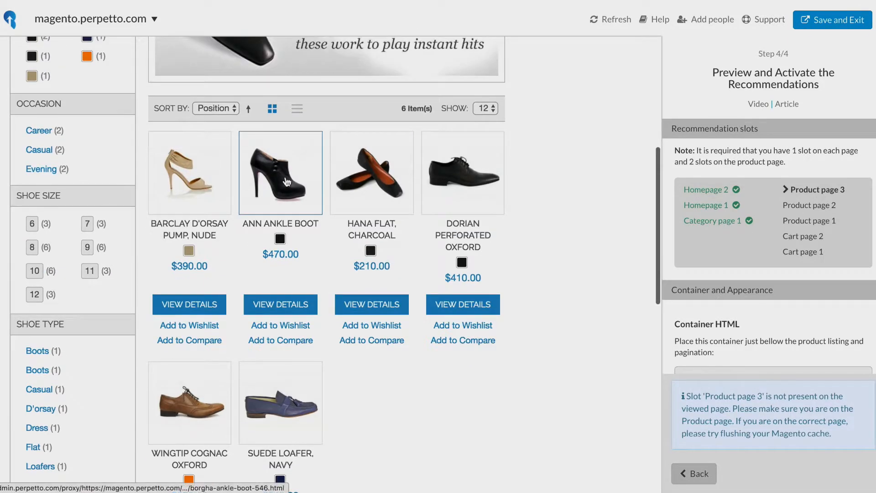
{"action": "left_click", "coordinate": [479, 189]}
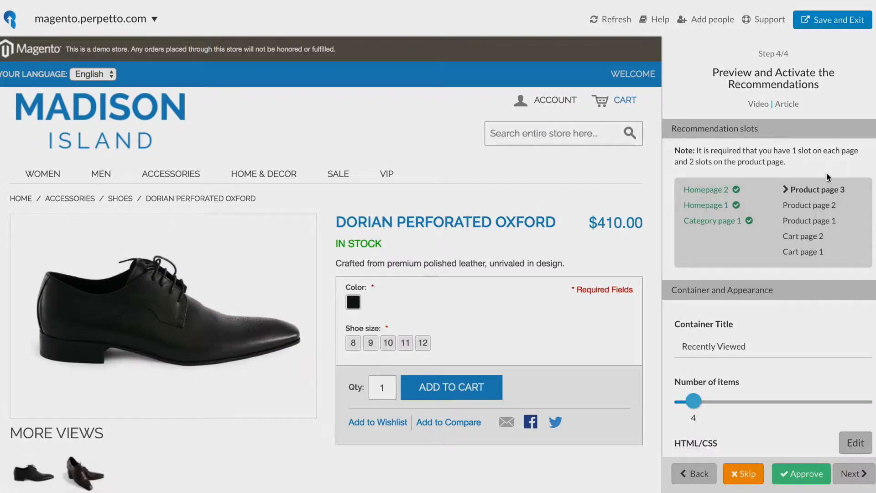
{"action": "mouse_move", "coordinate": [330, 182]}
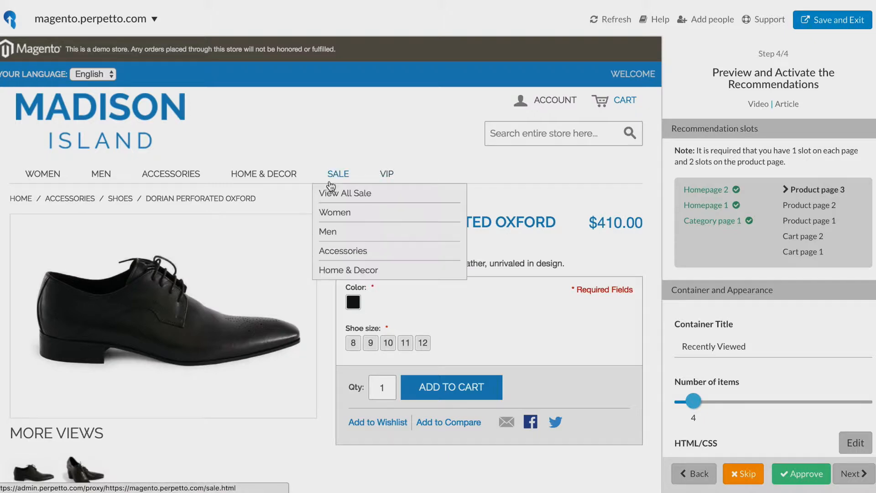
{"action": "scroll", "coordinate": [330, 185], "scroll_direction": "down", "scroll_amount": 15}
{"action": "scroll", "coordinate": [374, 256], "scroll_direction": "down", "scroll_amount": 2}
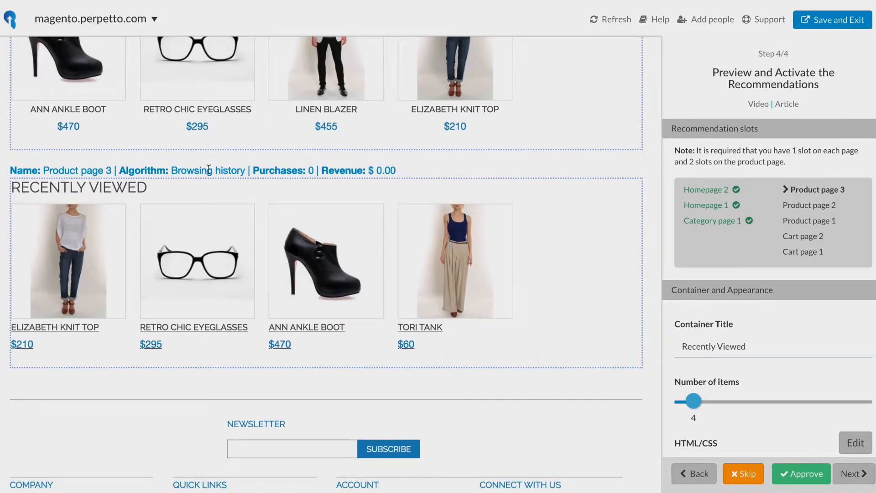
{"action": "scroll", "coordinate": [528, 180], "scroll_direction": "up", "scroll_amount": 1}
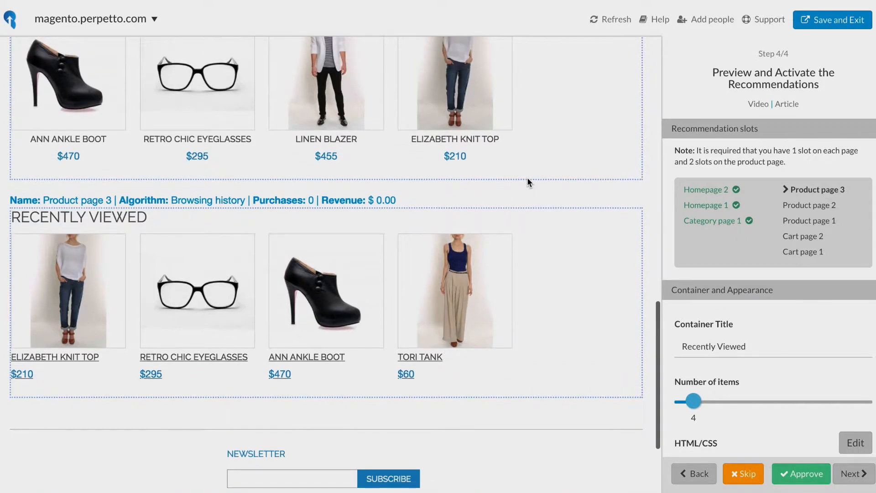
- Set the Product page 3 slot's number of items to 5 and replace its CSS with the copied code that centers .ptto-recoms-title
{"action": "left_click_drag", "start_coordinate": [693, 401], "coordinate": [700, 400]}
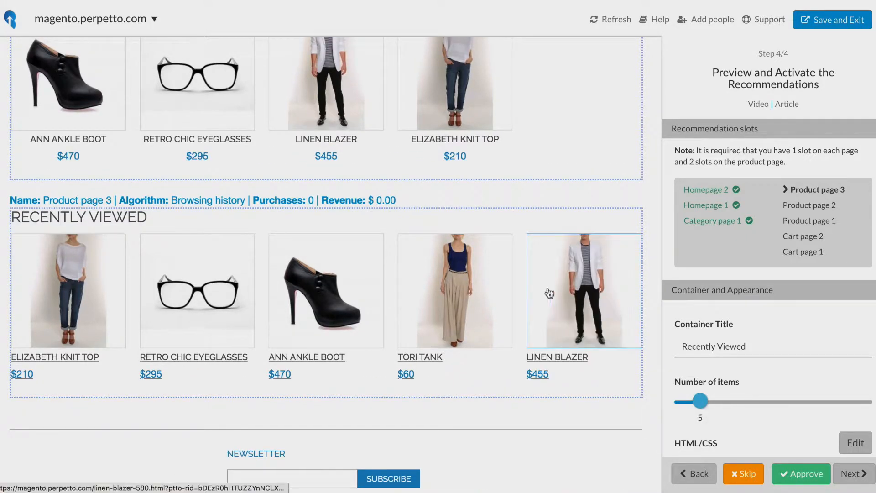
{"action": "scroll", "coordinate": [521, 305], "scroll_direction": "down", "scroll_amount": 1}
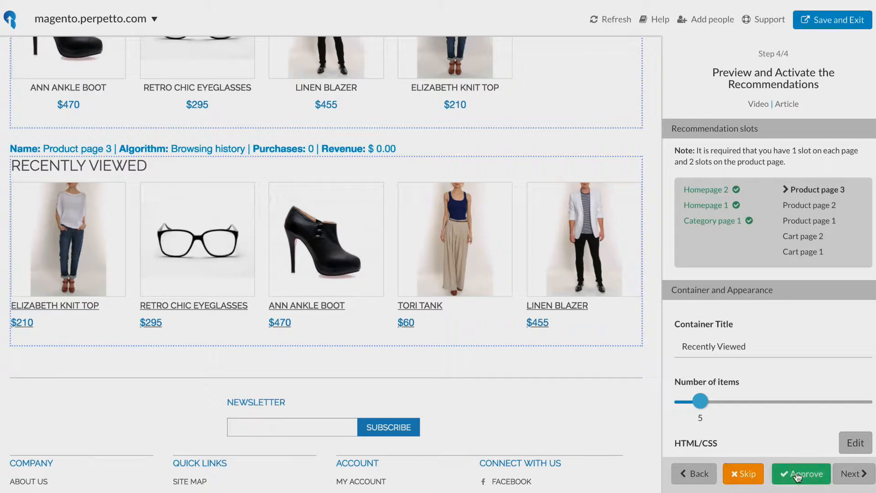
{"action": "left_click", "coordinate": [858, 445]}
{"action": "left_click", "coordinate": [499, 297]}
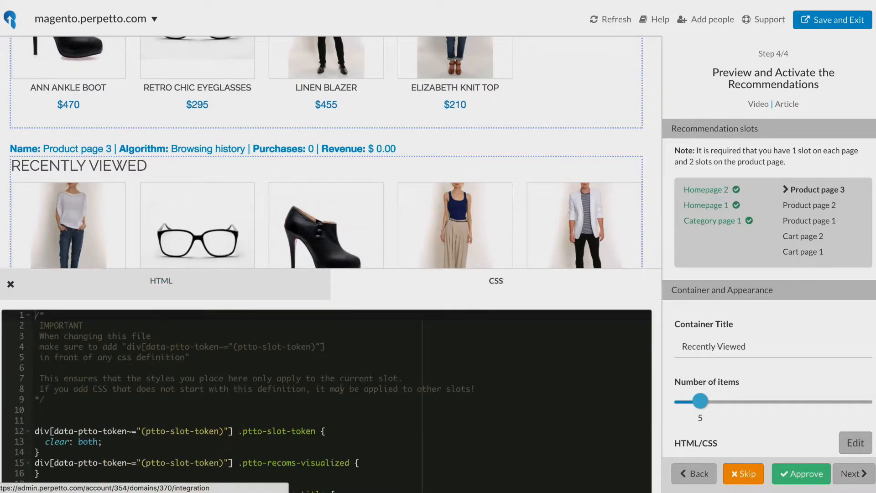
{"action": "scroll", "coordinate": [438, 329], "scroll_direction": "down", "scroll_amount": 3}
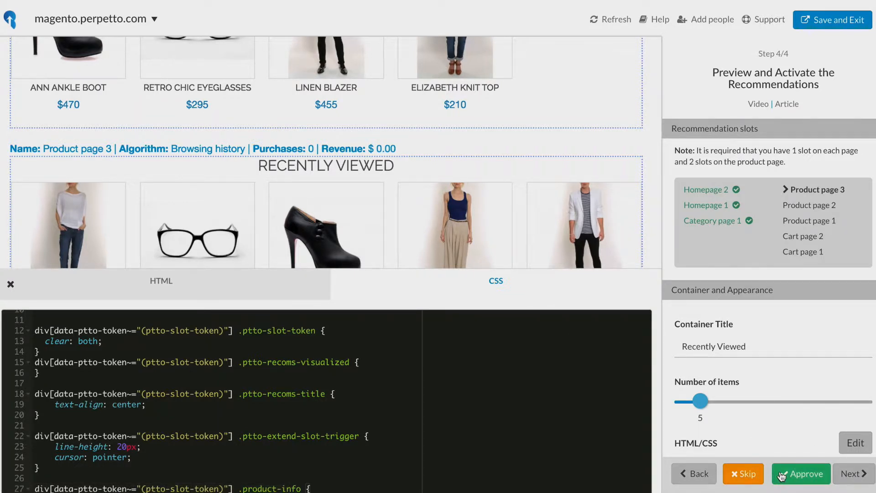
{"action": "left_click", "coordinate": [855, 443]}
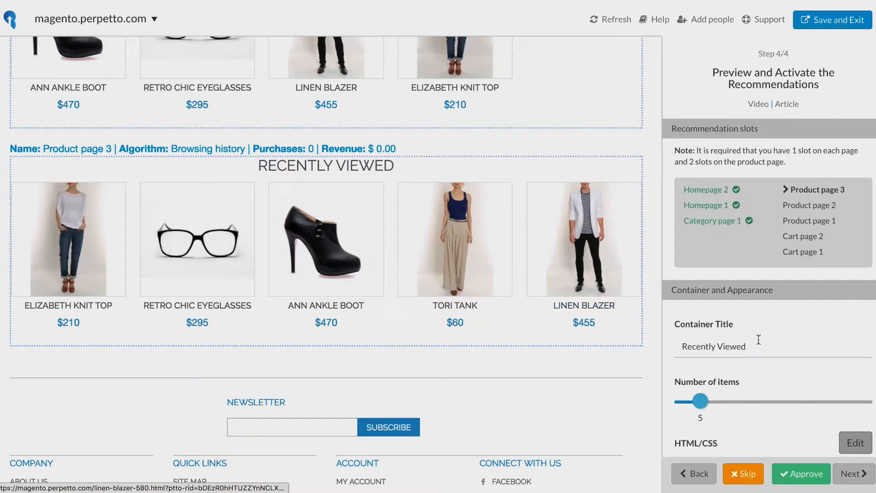
- Skip the Product page 3 slot and set the number of items in the Product page 2 slot to 5
{"action": "left_click", "coordinate": [745, 477]}
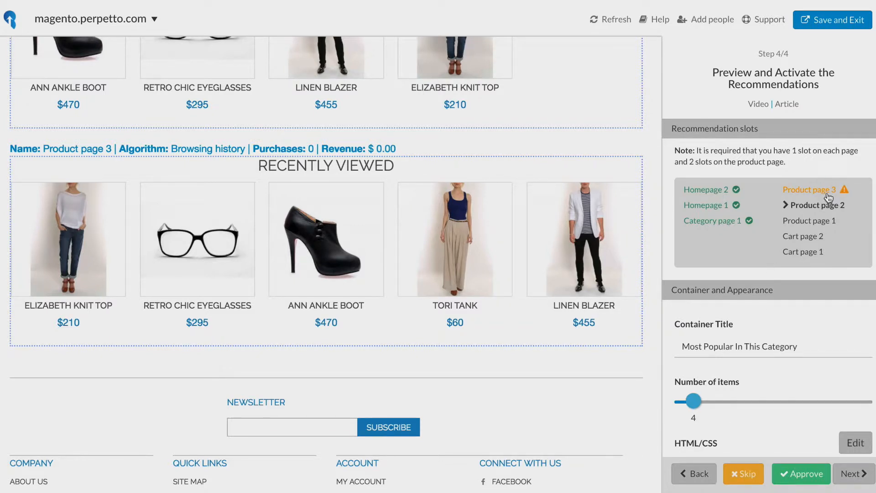
{"action": "scroll", "coordinate": [579, 362], "scroll_direction": "up", "scroll_amount": 4}
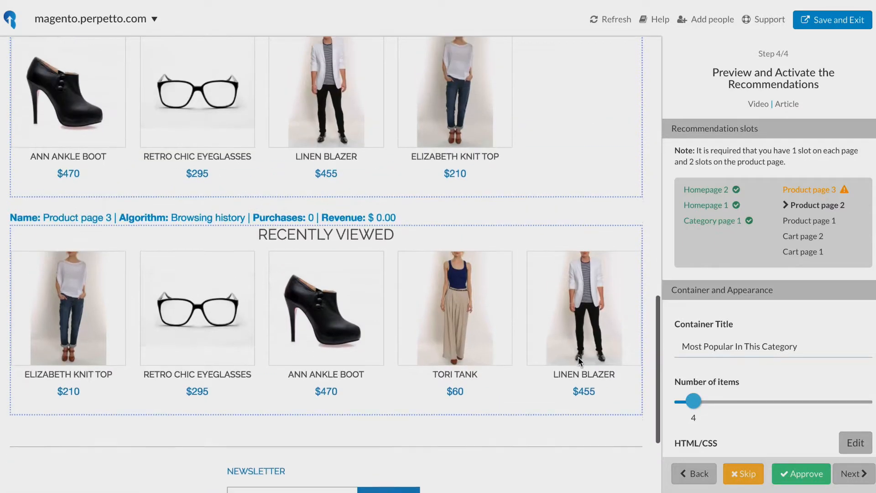
{"action": "scroll", "coordinate": [579, 361], "scroll_direction": "down", "scroll_amount": 1}
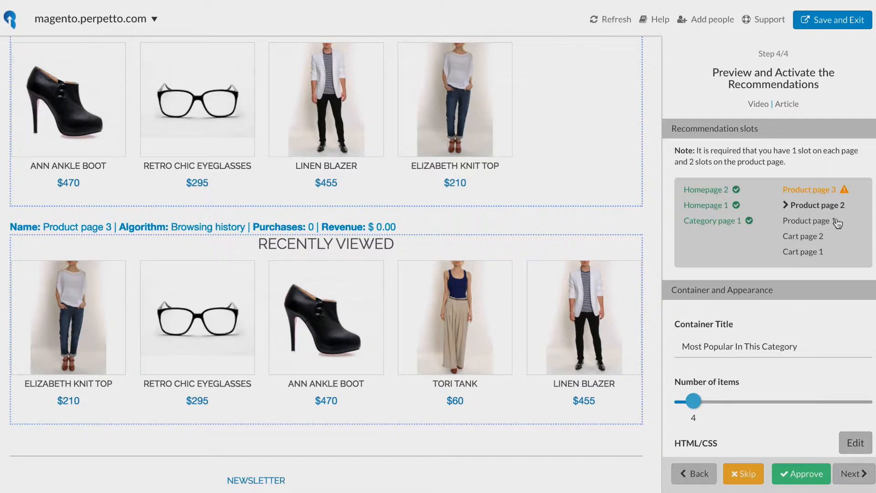
{"action": "left_click_drag", "start_coordinate": [700, 408], "coordinate": [705, 402]}
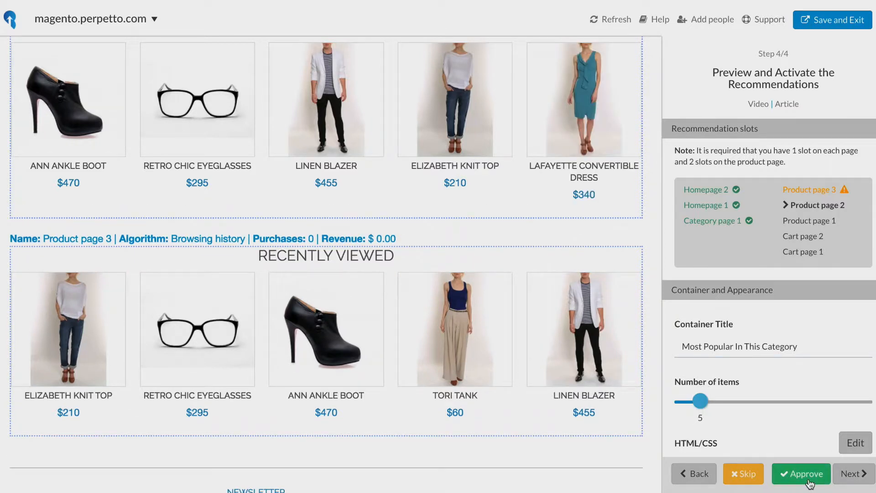
{"action": "scroll", "coordinate": [422, 236], "scroll_direction": "up", "scroll_amount": 2}
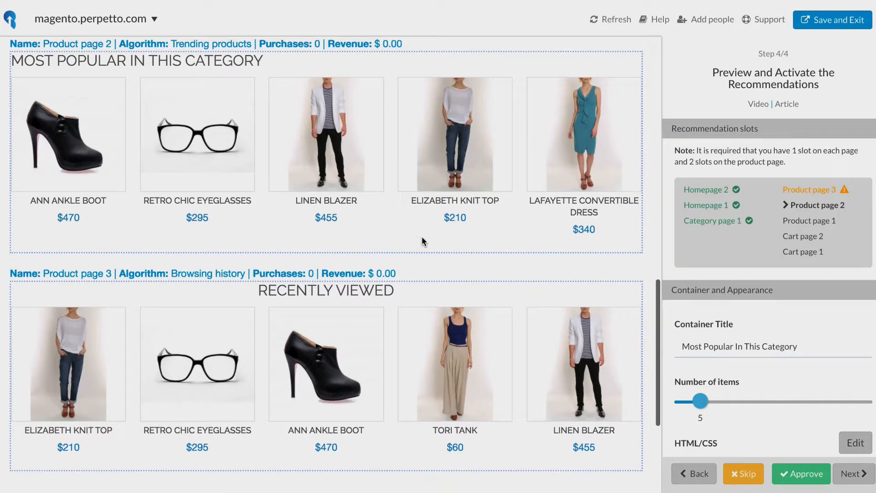
{"action": "scroll", "coordinate": [421, 237], "scroll_direction": "down", "scroll_amount": 2}
{"action": "scroll", "coordinate": [422, 237], "scroll_direction": "up", "scroll_amount": 2}
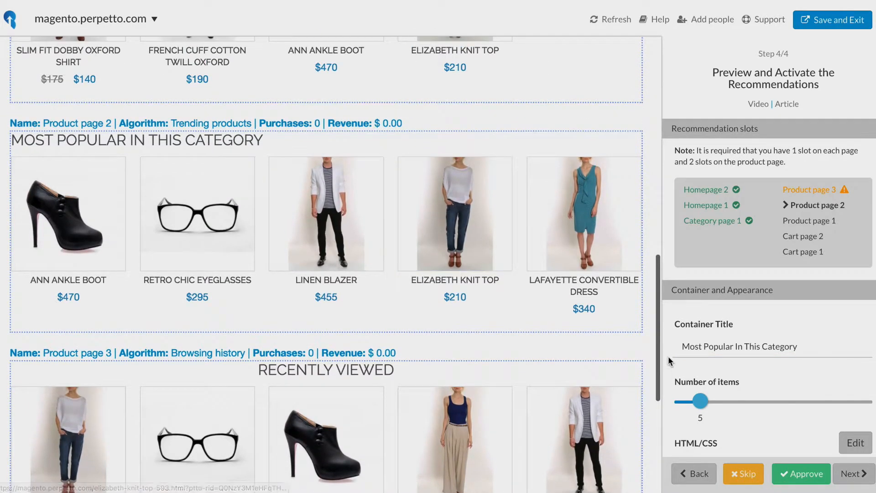
- Replace the Product page 2 slot's CSS with the copied code that centers .ptto-recoms-title, and approve the slot
{"action": "left_click", "coordinate": [854, 442]}
{"action": "left_click", "coordinate": [446, 298]}
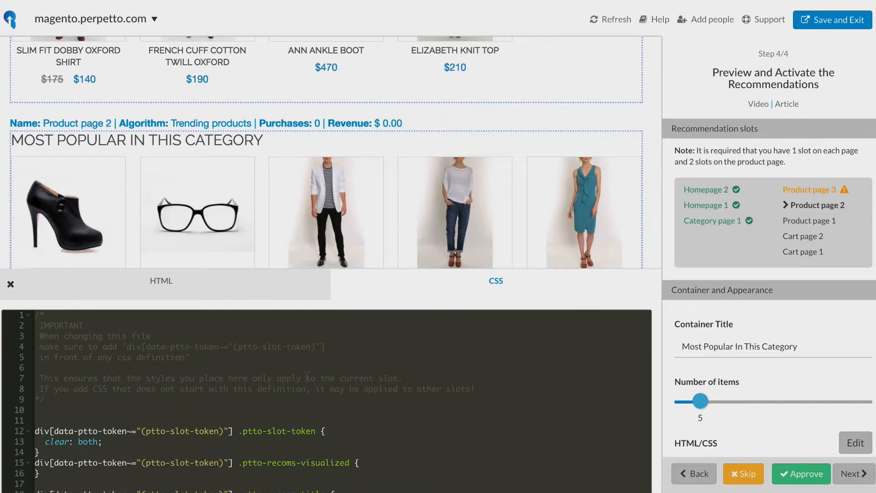
{"action": "scroll", "coordinate": [307, 378], "scroll_direction": "down", "scroll_amount": 3}
{"action": "left_click", "coordinate": [848, 455]}
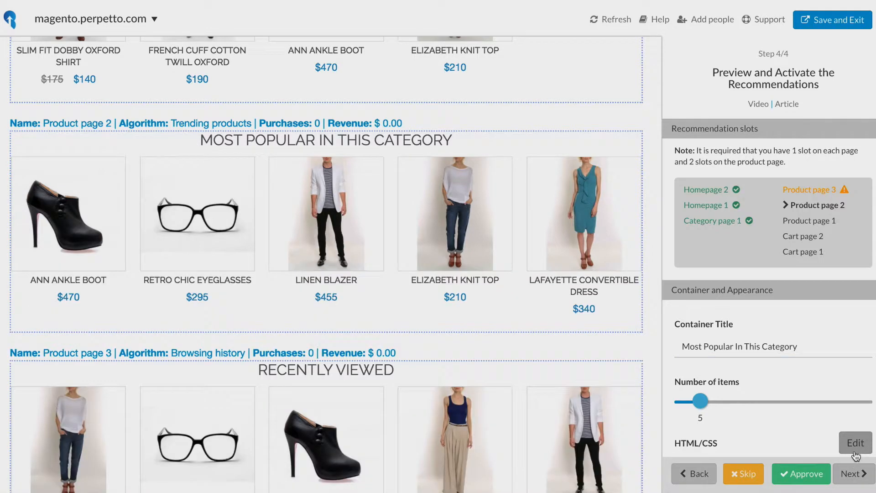
{"action": "left_click", "coordinate": [804, 473]}
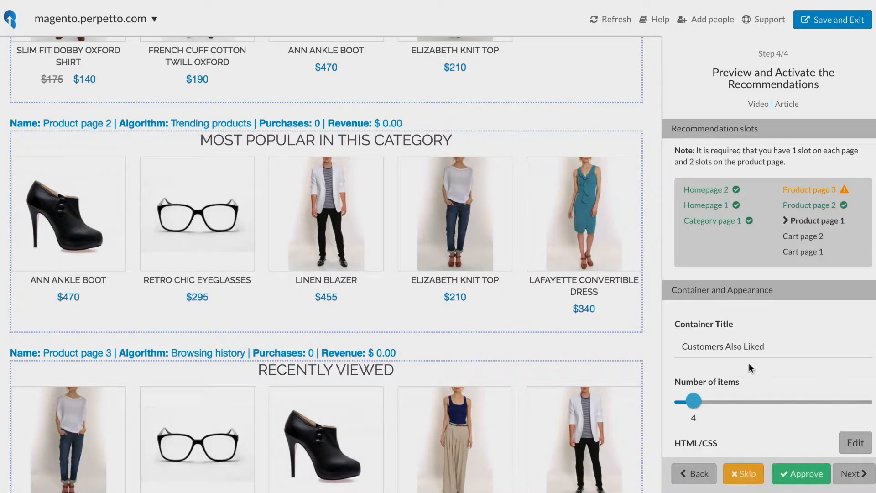
- Set the number of items in the Product page 1 Customers Also Liked slot to 5
{"action": "scroll", "coordinate": [602, 280], "scroll_direction": "down", "scroll_amount": 1}
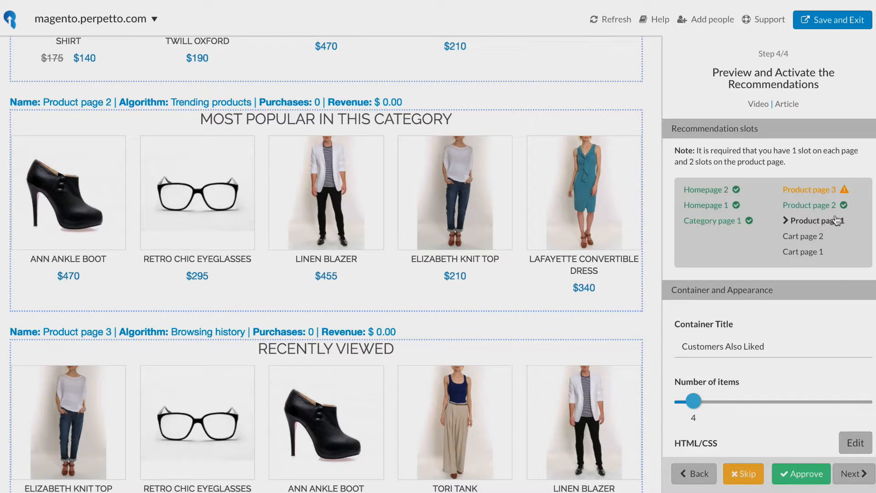
{"action": "scroll", "coordinate": [529, 228], "scroll_direction": "up", "scroll_amount": 5}
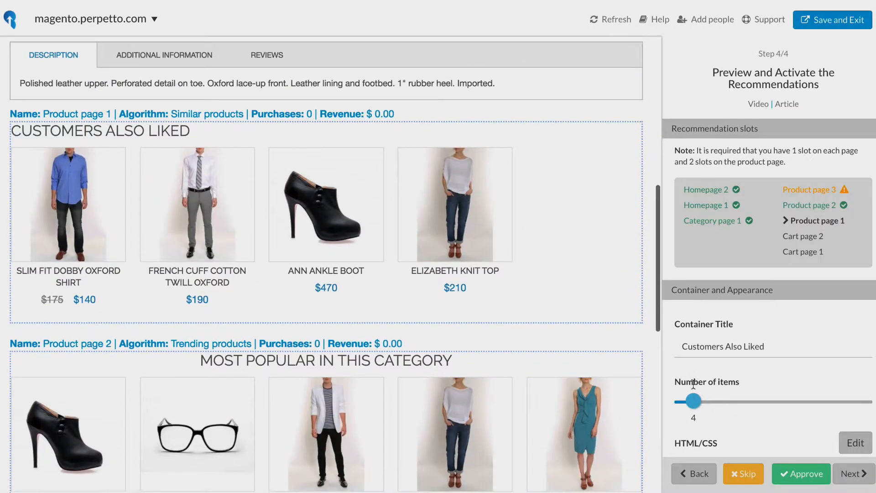
{"action": "left_click", "coordinate": [699, 399]}
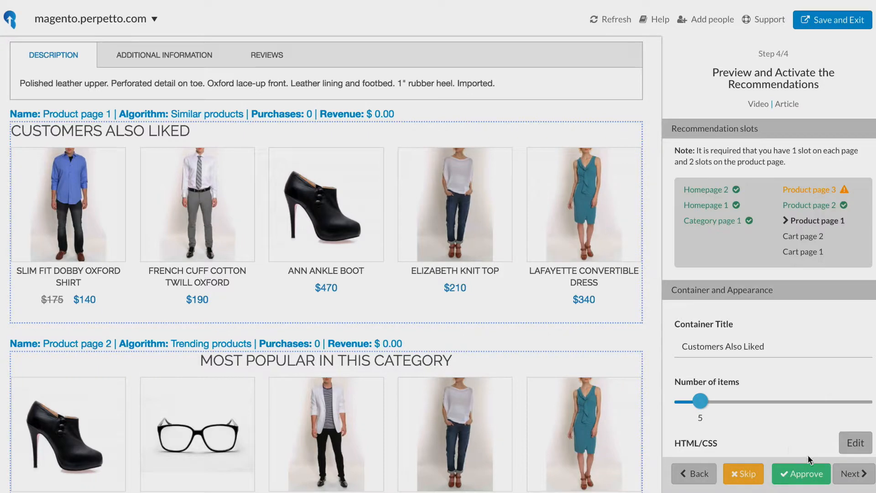
- Replace the Product page 1 slot's CSS with the copied code that centers .ptto-recoms-title, and approve the slot
{"action": "left_click", "coordinate": [853, 441]}
{"action": "left_click", "coordinate": [496, 281]}
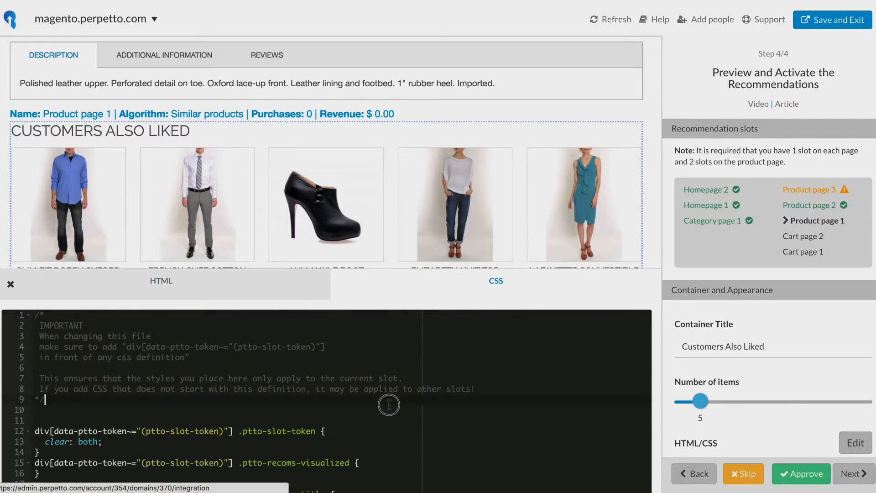
{"action": "scroll", "coordinate": [389, 405], "scroll_direction": "down", "scroll_amount": 3}
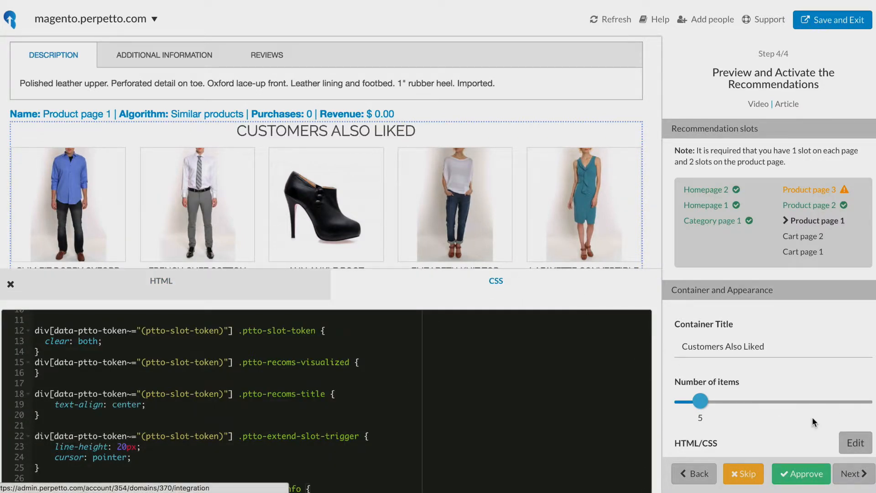
{"action": "left_click", "coordinate": [840, 441]}
{"action": "left_click", "coordinate": [800, 475]}
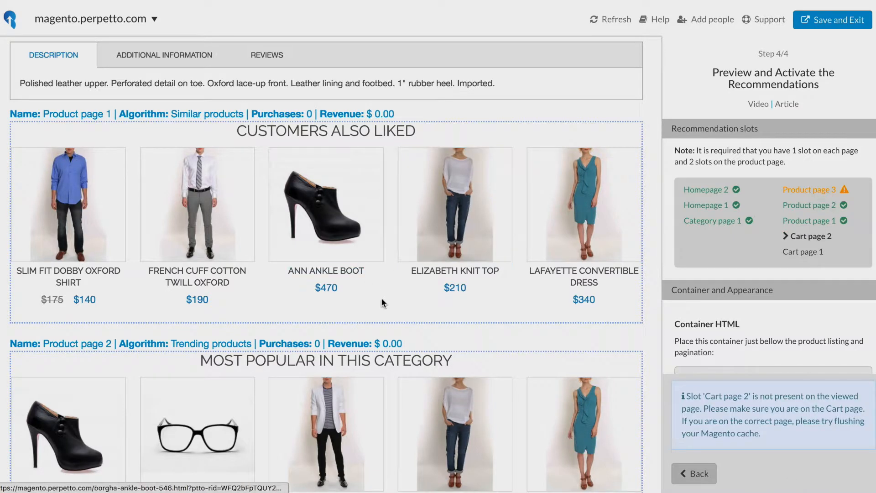
- Add the Dorian Perforated Oxford in black, shoe size 8, to the cart to open the store's cart page
{"action": "scroll", "coordinate": [385, 302], "scroll_direction": "up", "scroll_amount": 4}
{"action": "scroll", "coordinate": [385, 302], "scroll_direction": "down", "scroll_amount": 4}
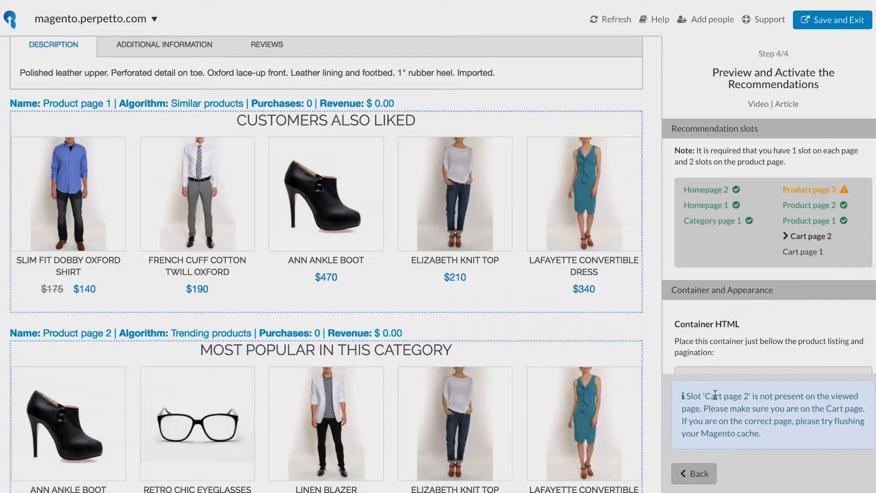
{"action": "scroll", "coordinate": [514, 367], "scroll_direction": "up", "scroll_amount": 8}
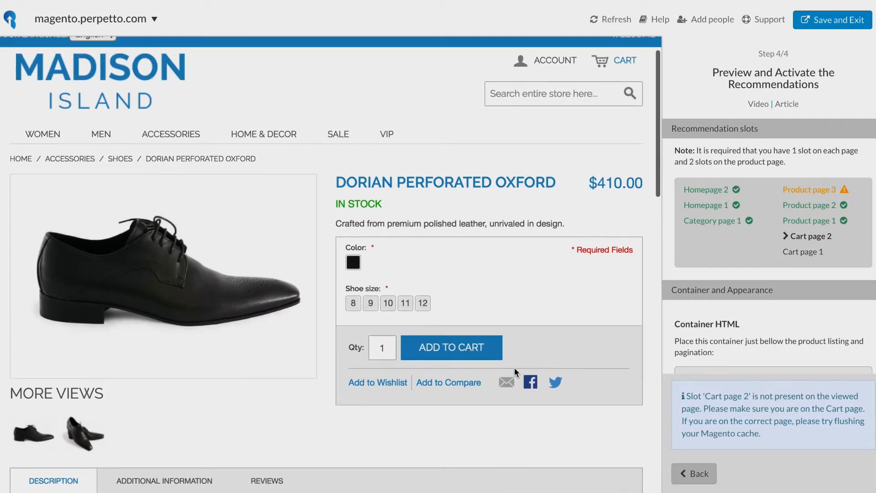
{"action": "left_click", "coordinate": [352, 303]}
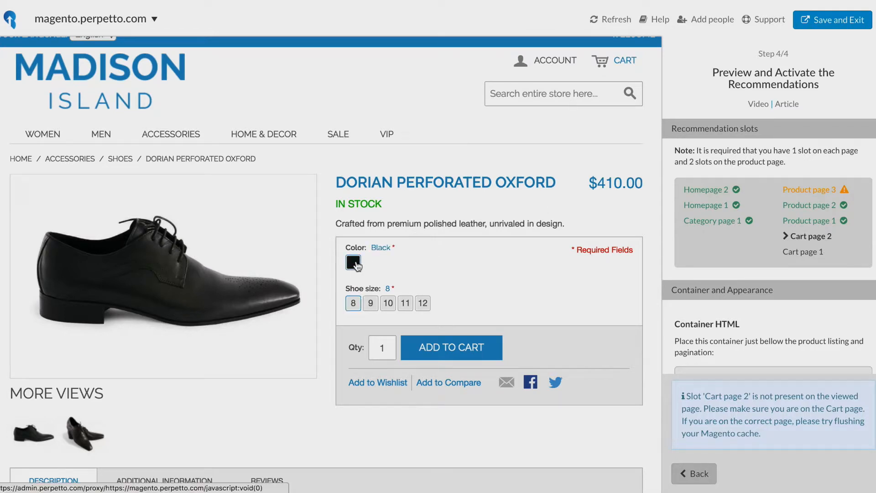
{"action": "left_click", "coordinate": [452, 354]}
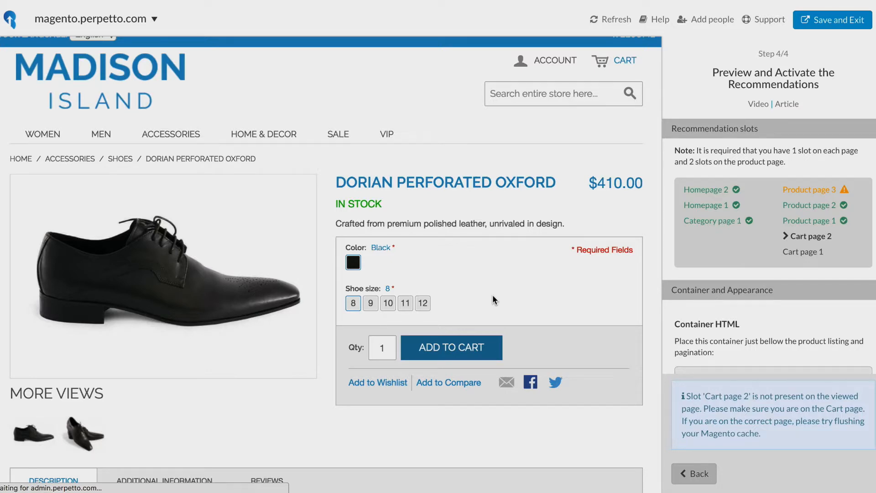
- Show the Cart page 2 Recently Viewed slot in the cart page preview and skip the slot
{"action": "scroll", "coordinate": [260, 368], "scroll_direction": "down", "scroll_amount": 1}
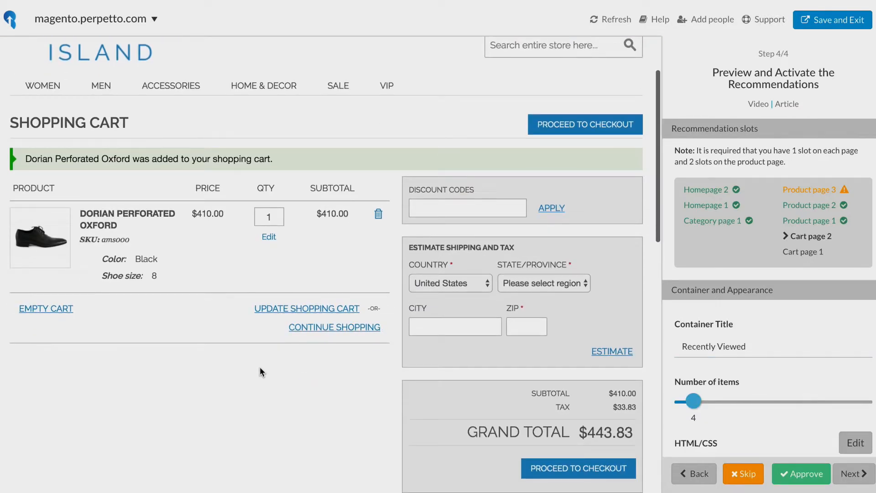
{"action": "scroll", "coordinate": [251, 271], "scroll_direction": "down", "scroll_amount": 3}
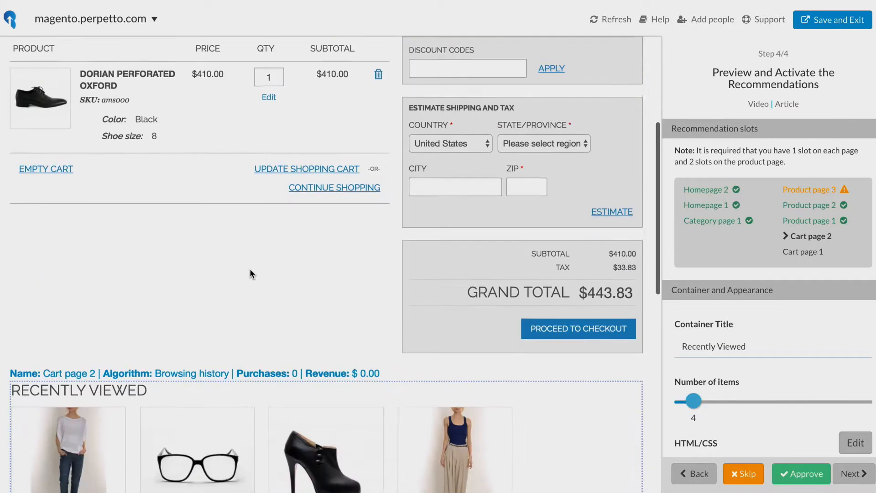
{"action": "scroll", "coordinate": [251, 272], "scroll_direction": "down", "scroll_amount": 4}
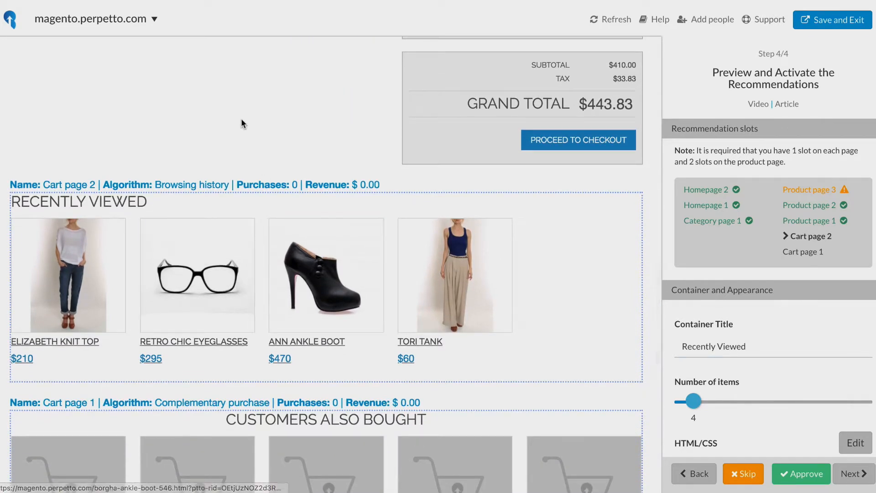
{"action": "scroll", "coordinate": [590, 268], "scroll_direction": "down", "scroll_amount": 1}
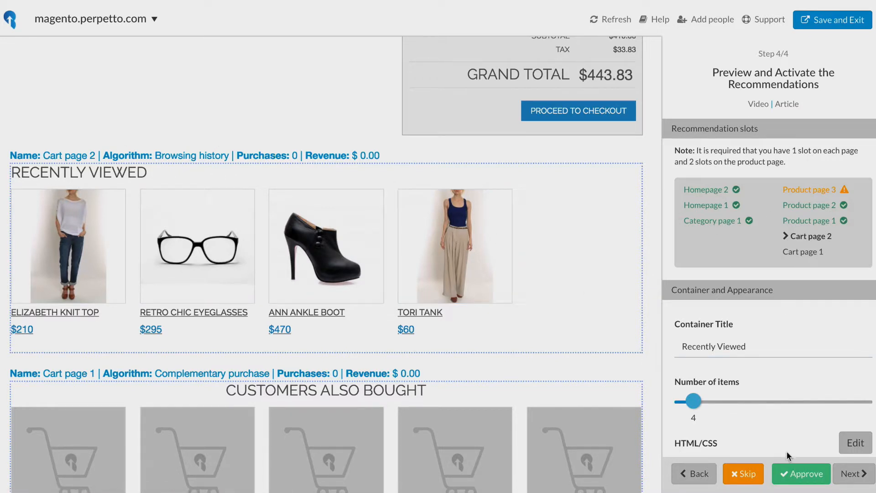
{"action": "left_click", "coordinate": [743, 473]}
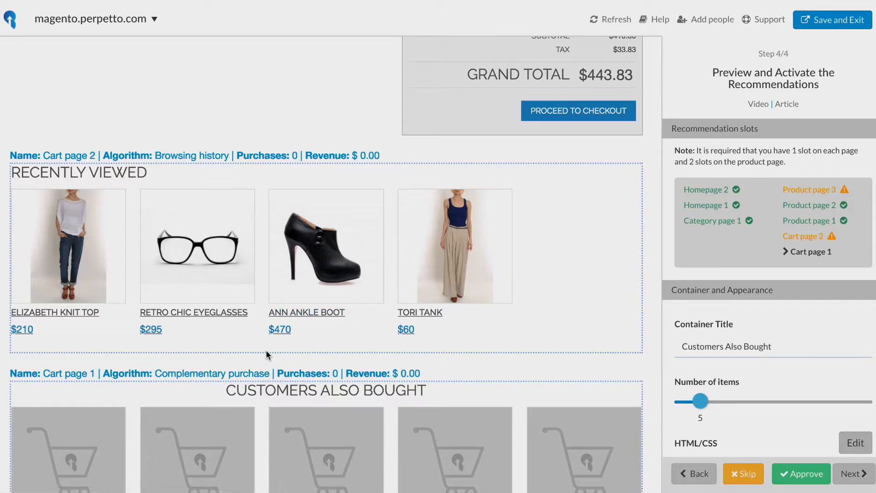
- Examine the Cart page 1 Customers Also Bought slot and its sample products in the shopping cart preview
{"action": "scroll", "coordinate": [267, 349], "scroll_direction": "down", "scroll_amount": 4}
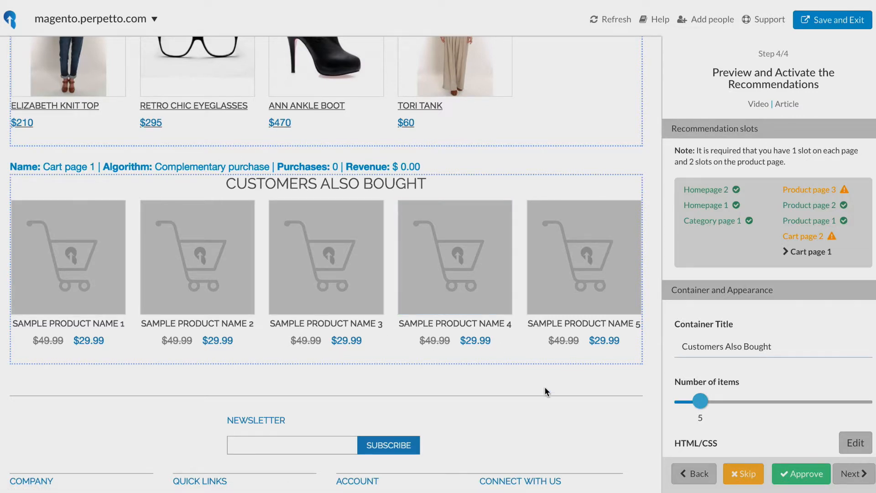
{"action": "scroll", "coordinate": [552, 236], "scroll_direction": "up", "scroll_amount": 2}
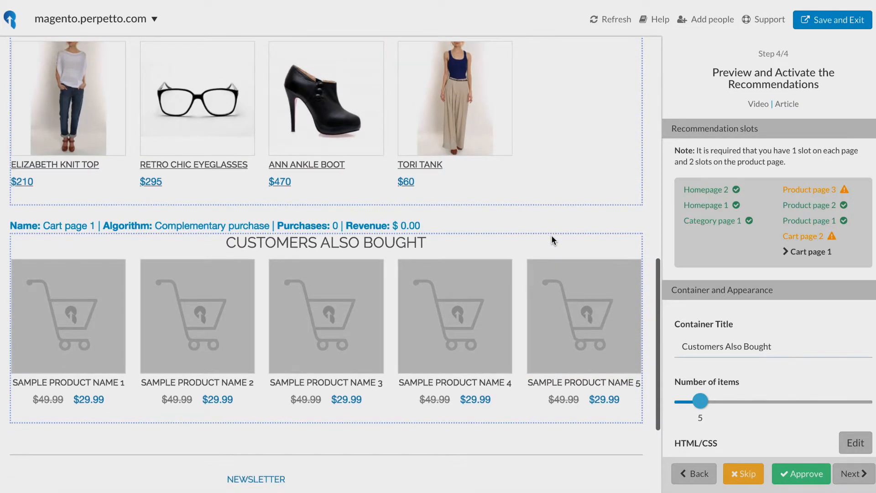
{"action": "scroll", "coordinate": [551, 239], "scroll_direction": "down", "scroll_amount": 1}
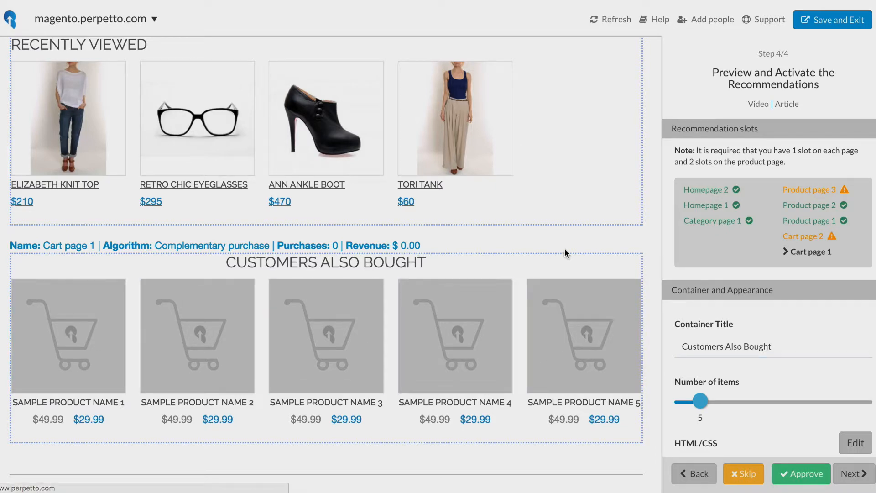
{"action": "scroll", "coordinate": [565, 250], "scroll_direction": "up", "scroll_amount": 2}
{"action": "scroll", "coordinate": [565, 251], "scroll_direction": "up", "scroll_amount": 8}
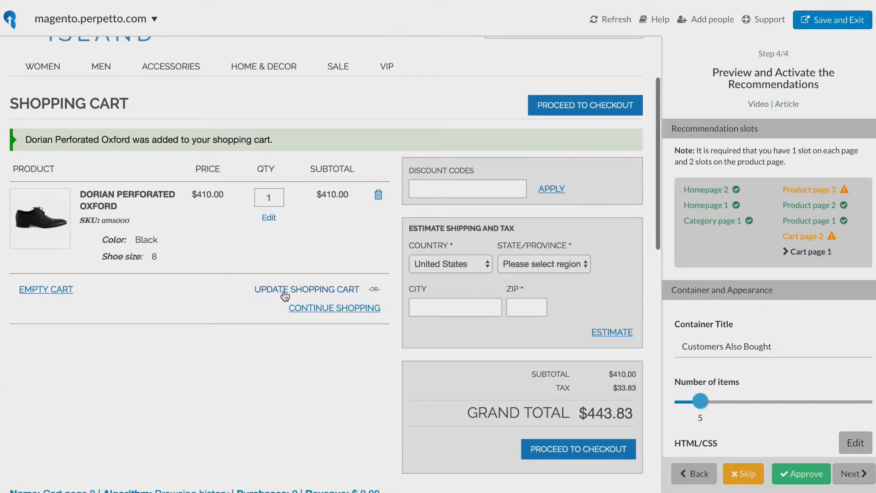
{"action": "scroll", "coordinate": [283, 348], "scroll_direction": "down", "scroll_amount": 6}
{"action": "scroll", "coordinate": [284, 296], "scroll_direction": "down", "scroll_amount": 5}
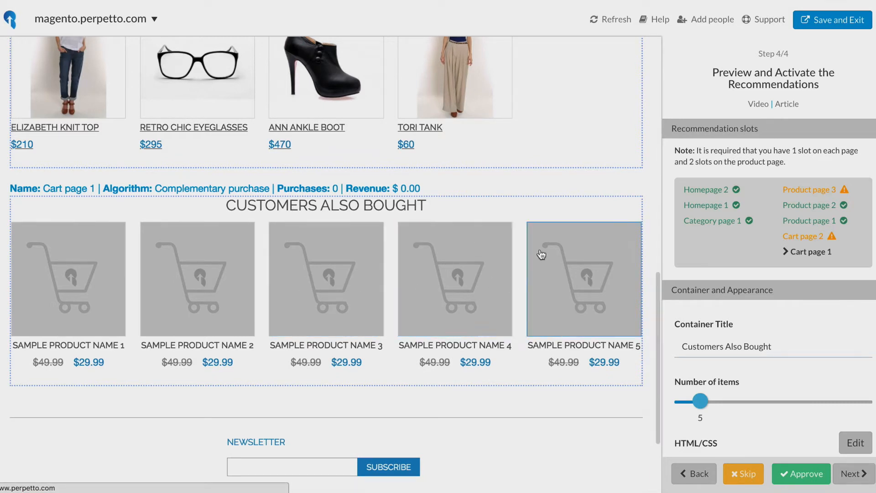
{"action": "scroll", "coordinate": [483, 121], "scroll_direction": "up", "scroll_amount": 2}
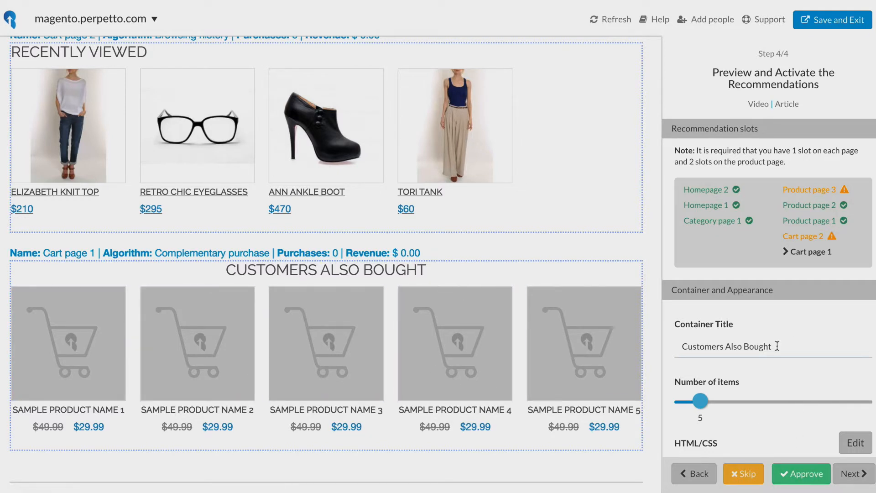
- Approve the Cart page 1 Customers Also Bought slot and activate the store's recommendations
{"action": "left_click", "coordinate": [803, 476]}
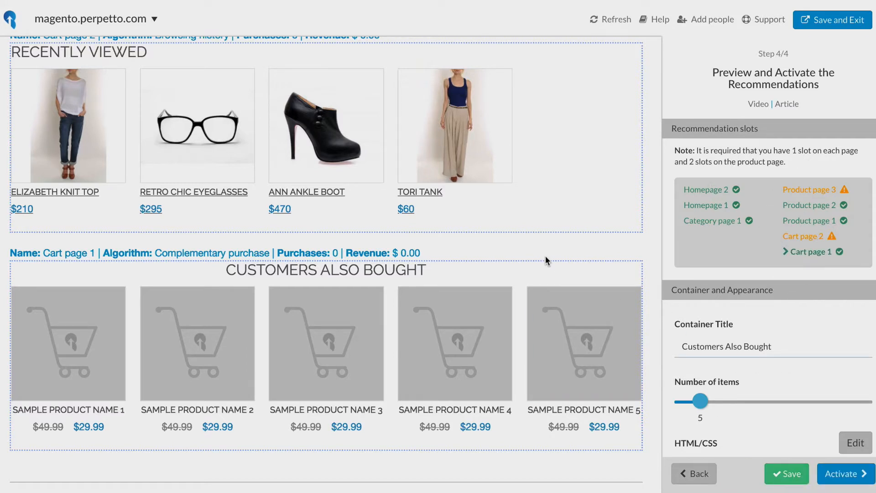
{"action": "scroll", "coordinate": [546, 257], "scroll_direction": "up", "scroll_amount": 5}
{"action": "scroll", "coordinate": [328, 230], "scroll_direction": "down", "scroll_amount": 5}
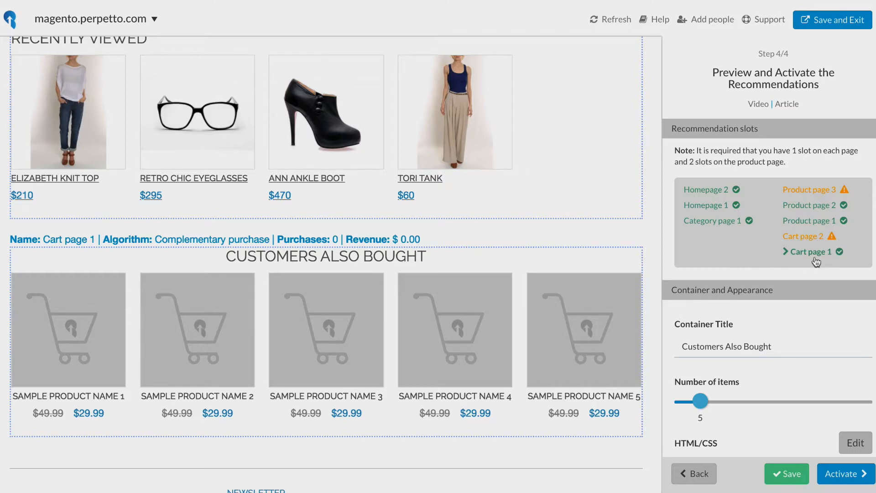
{"action": "left_click", "coordinate": [837, 475]}
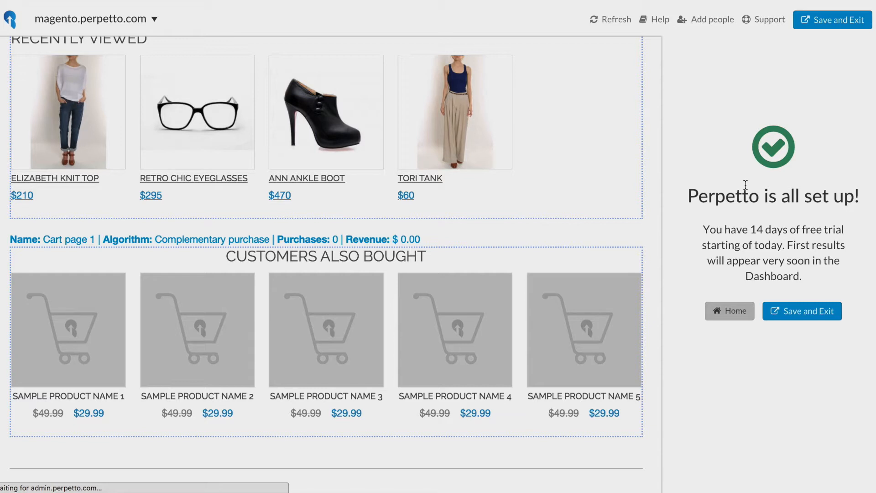
{"action": "scroll", "coordinate": [548, 210], "scroll_direction": "up", "scroll_amount": 2}
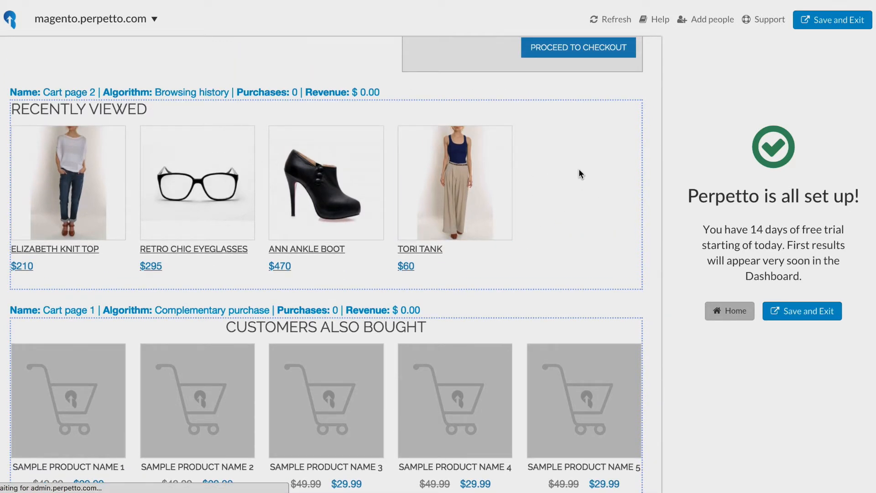
{"action": "scroll", "coordinate": [579, 174], "scroll_direction": "down", "scroll_amount": 1}
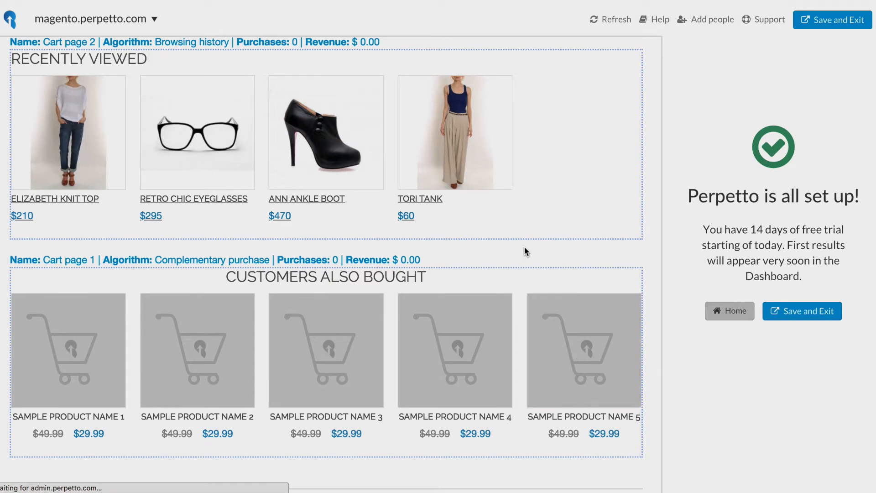
{"action": "scroll", "coordinate": [547, 269], "scroll_direction": "up", "scroll_amount": 2}
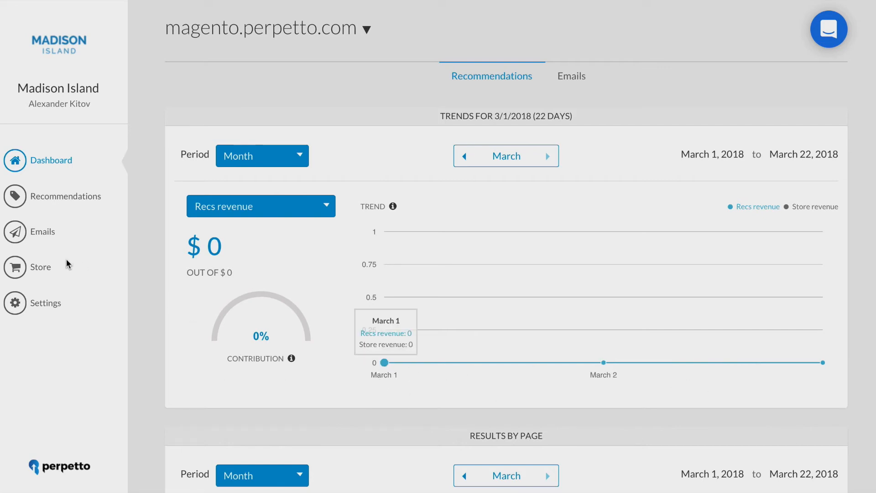
- Open the store's recommendations overview and review the running or paused status of the home, product and cart page slots
{"action": "left_click", "coordinate": [62, 197]}
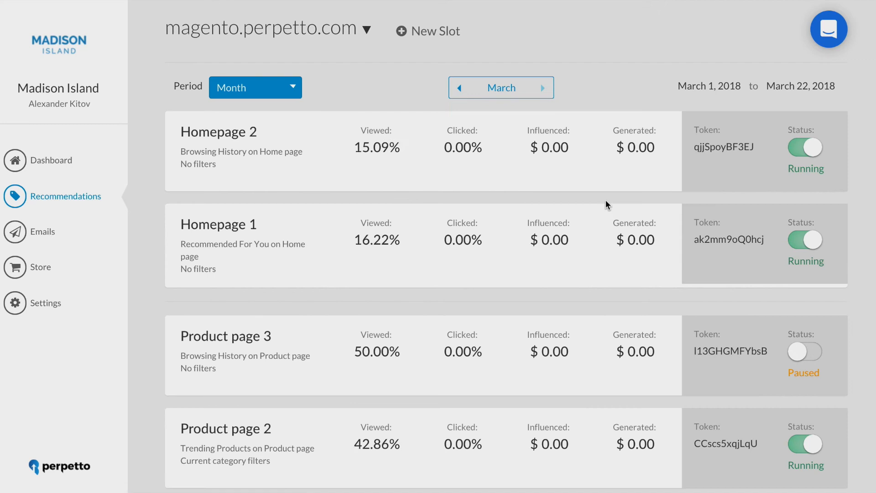
{"action": "scroll", "coordinate": [826, 241], "scroll_direction": "down", "scroll_amount": 4}
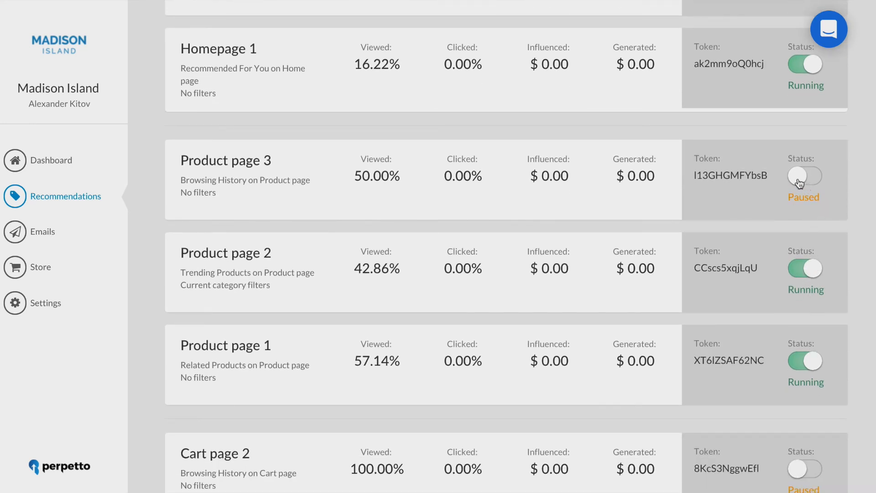
{"action": "scroll", "coordinate": [824, 228], "scroll_direction": "down", "scroll_amount": 4}
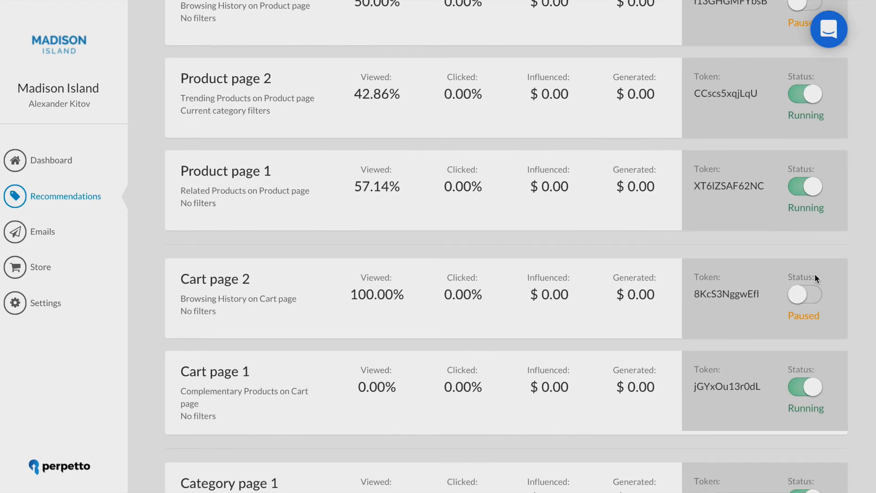
{"action": "scroll", "coordinate": [760, 276], "scroll_direction": "up", "scroll_amount": 8}
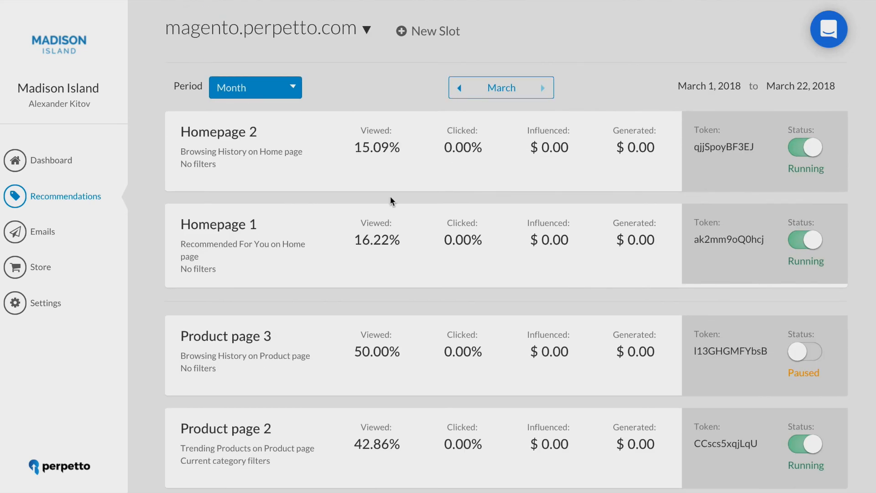